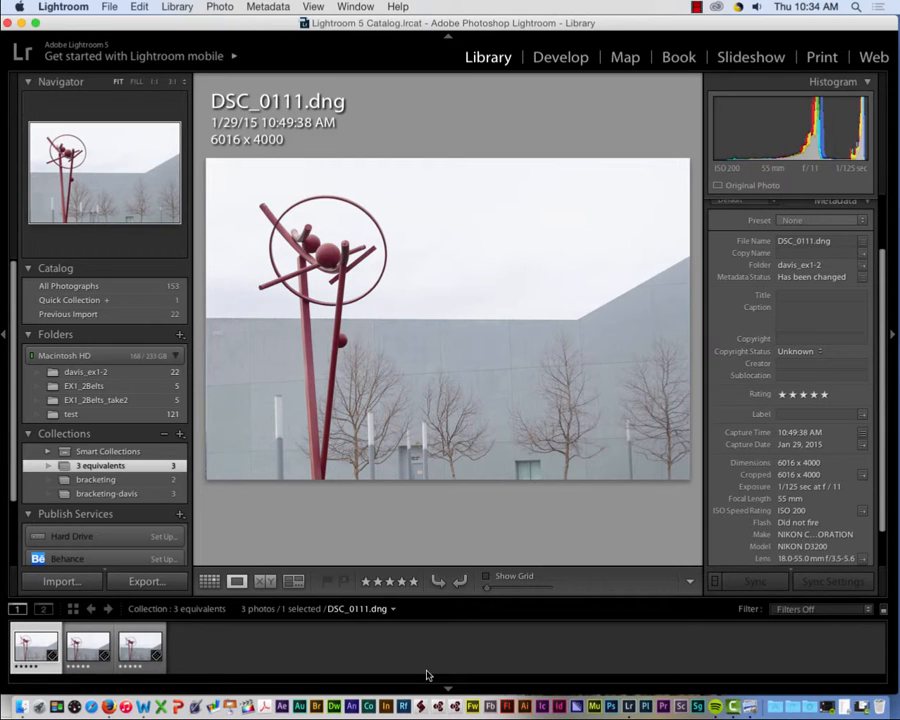
# Start renaming all three photos in the 3 equivalents collection using the Custom Name (x of y) file naming.
pyautogui.scroll(3, 872, 372)
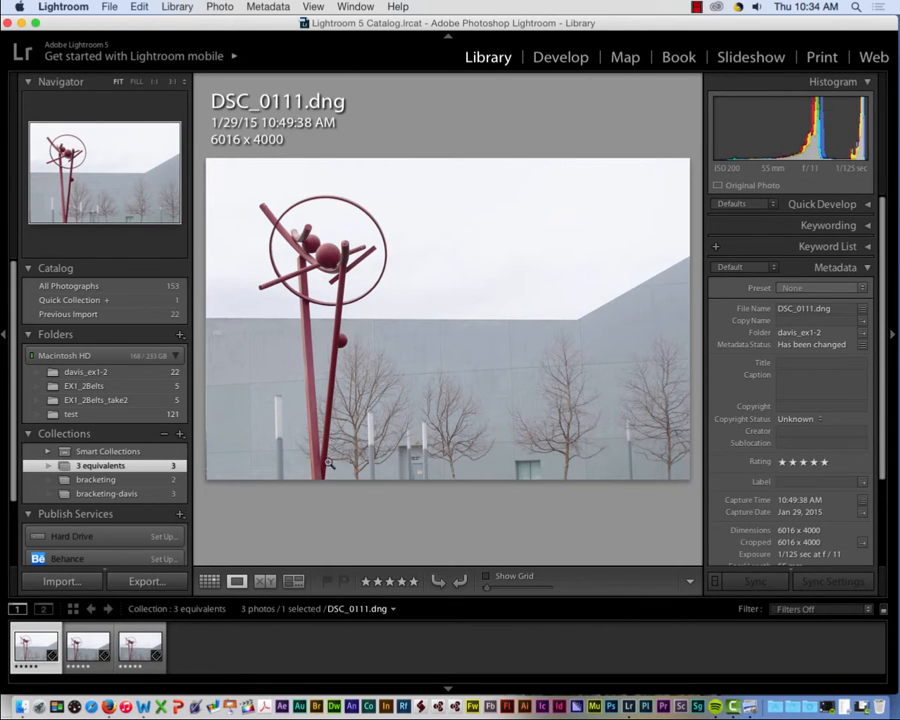
pyautogui.keyDown('shift'); pyautogui.click(139, 652); pyautogui.keyUp('shift')
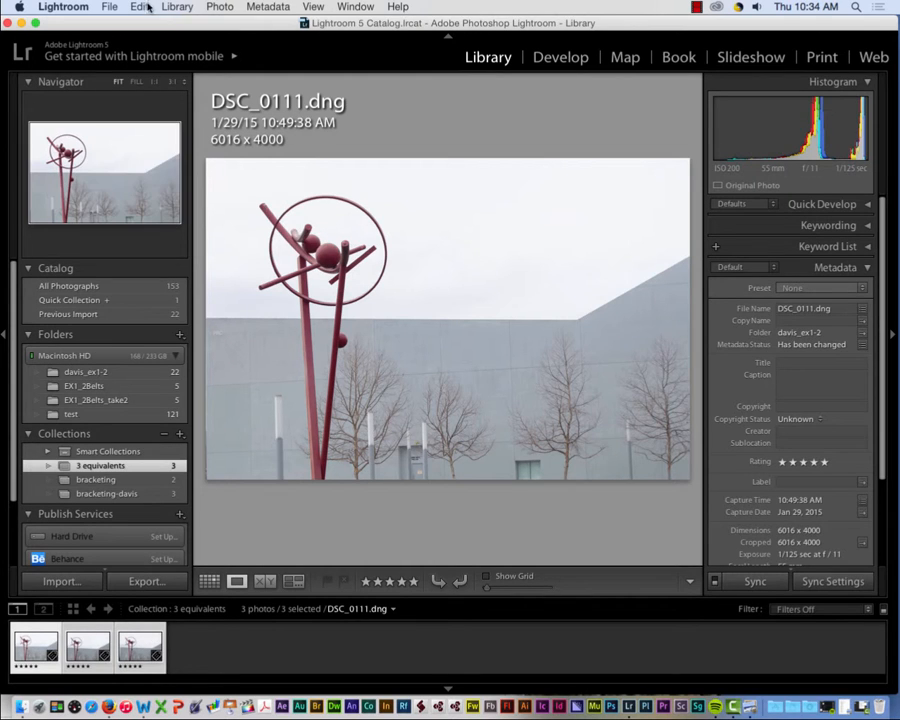
pyautogui.click(185, 7)
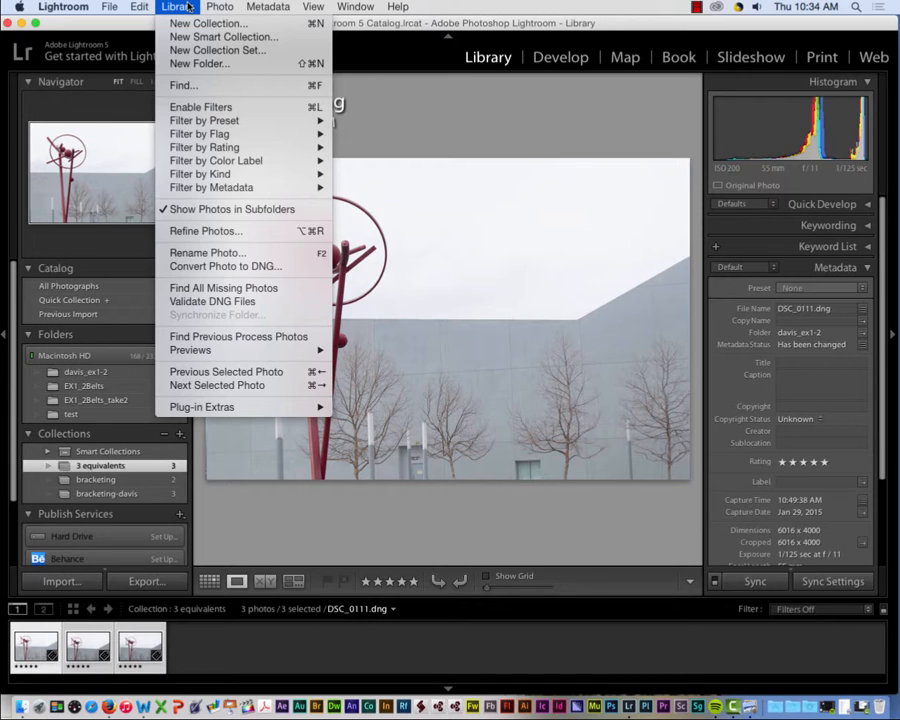
pyautogui.click(197, 255)
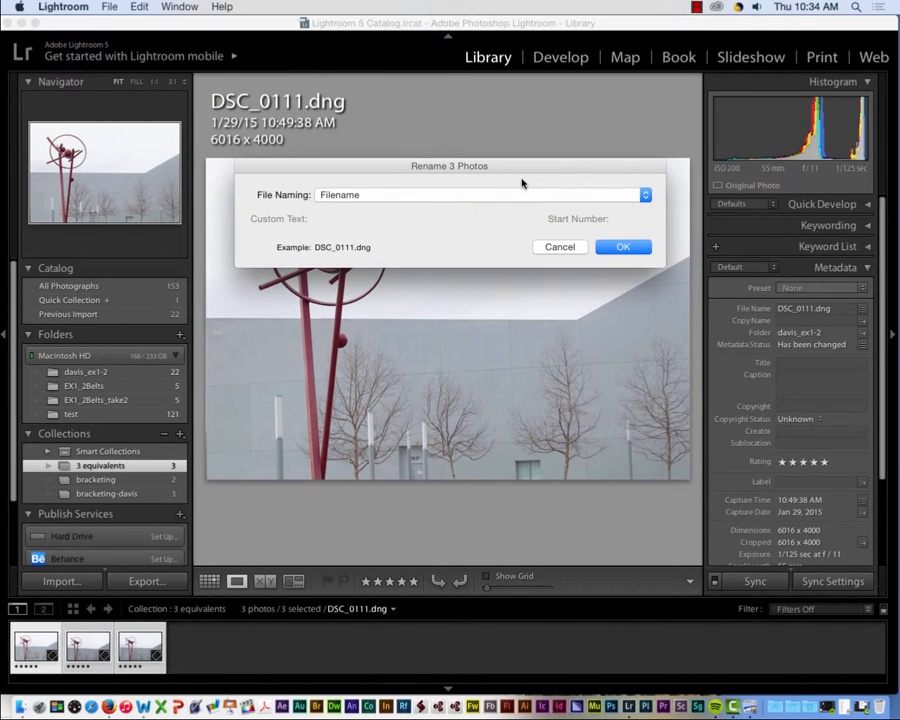
pyautogui.click(420, 195)
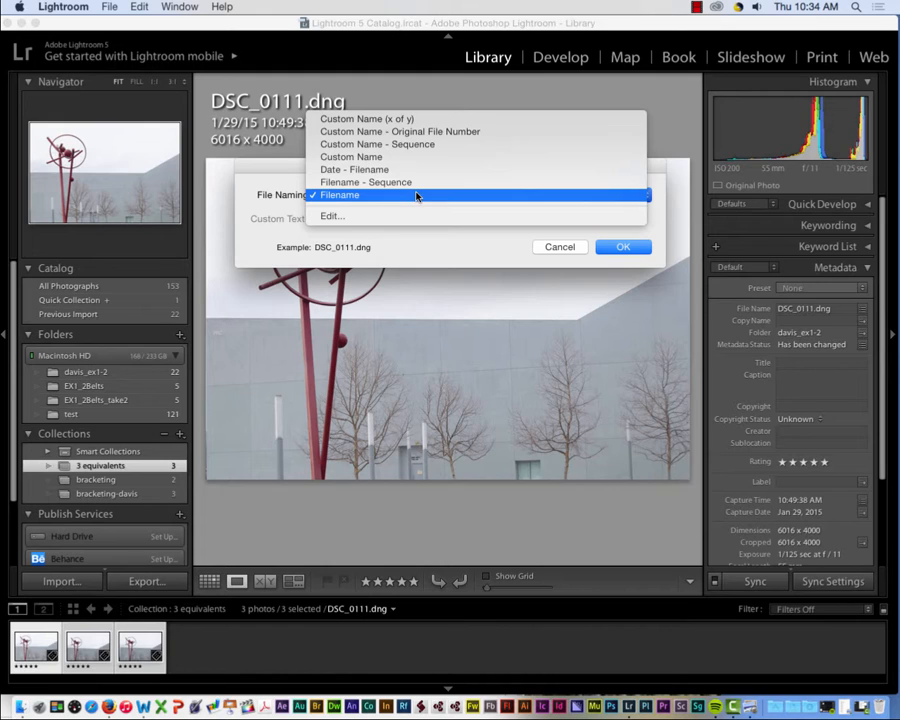
pyautogui.click(419, 119)
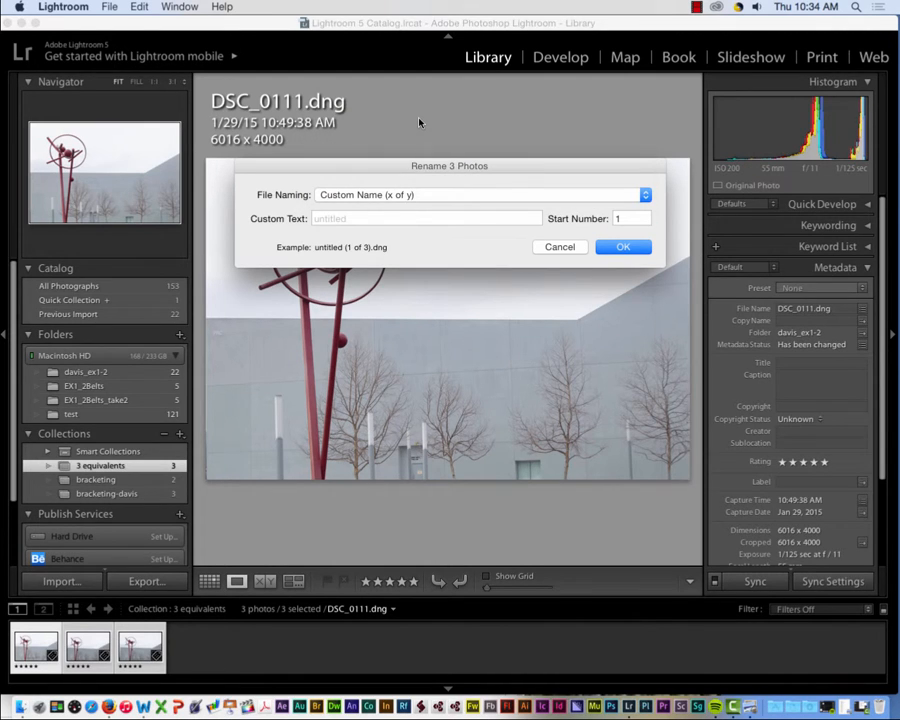
# Rename the three photos with the custom text davis_bracket and check the new file names.
pyautogui.click(357, 218)
pyautogui.write('d')
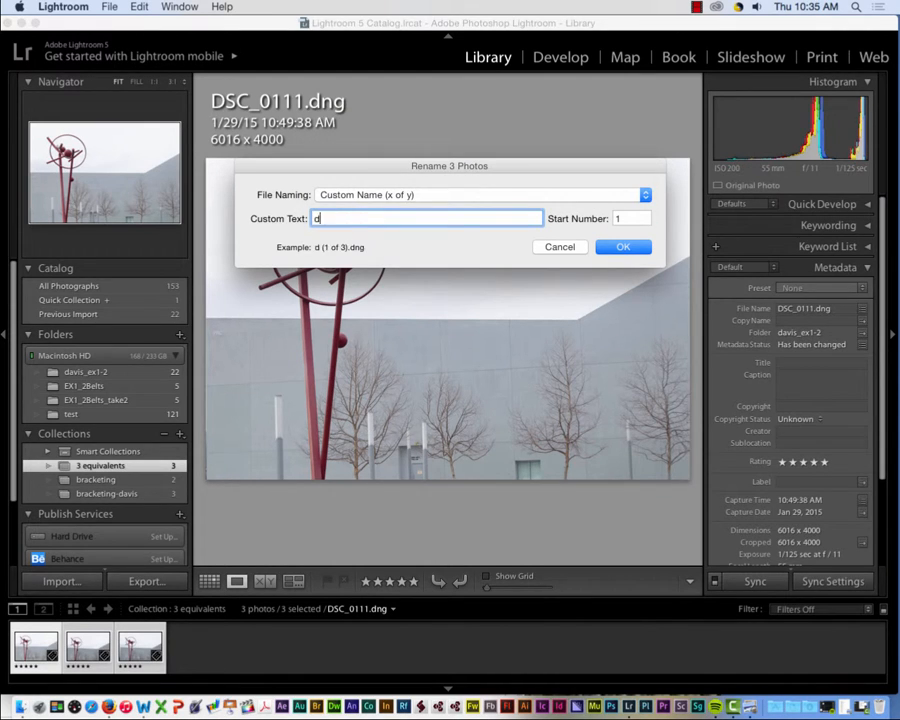
pyautogui.write('avis-brak')
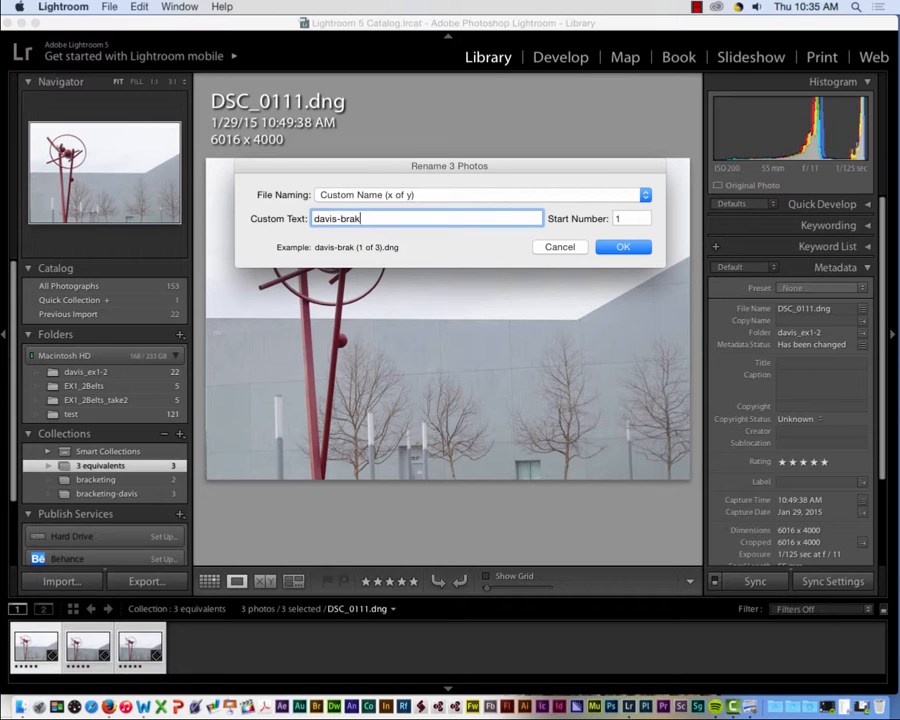
pyautogui.press('BackSpace')
pyautogui.press('BackSpace')
pyautogui.press('BackSpace')
pyautogui.press('BackSpace')
pyautogui.press('BackSpace')
pyautogui.write('_bracket')
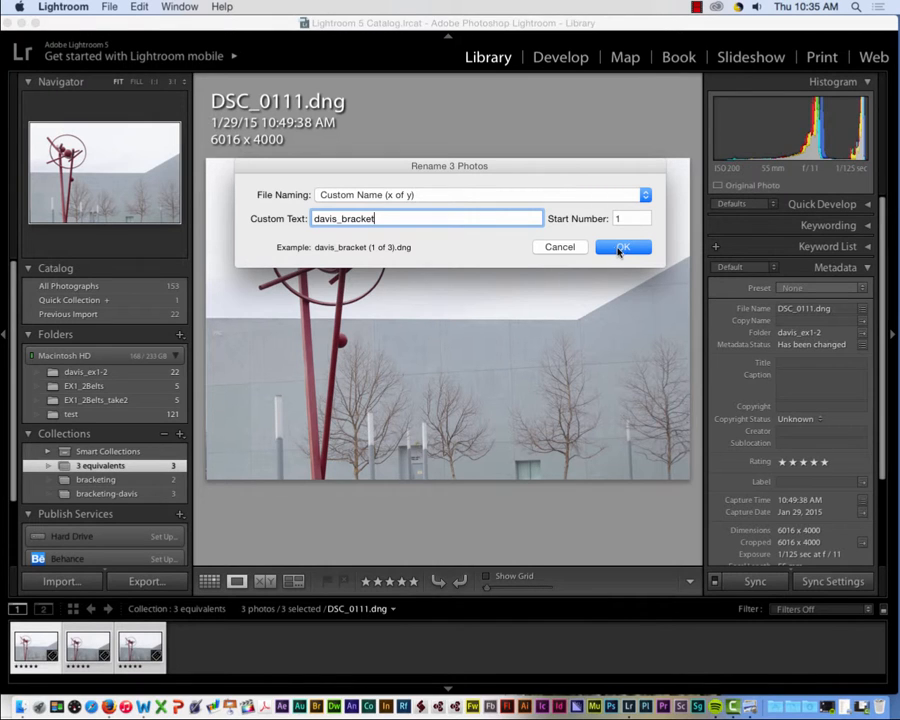
pyautogui.click(619, 247)
pyautogui.click(221, 663)
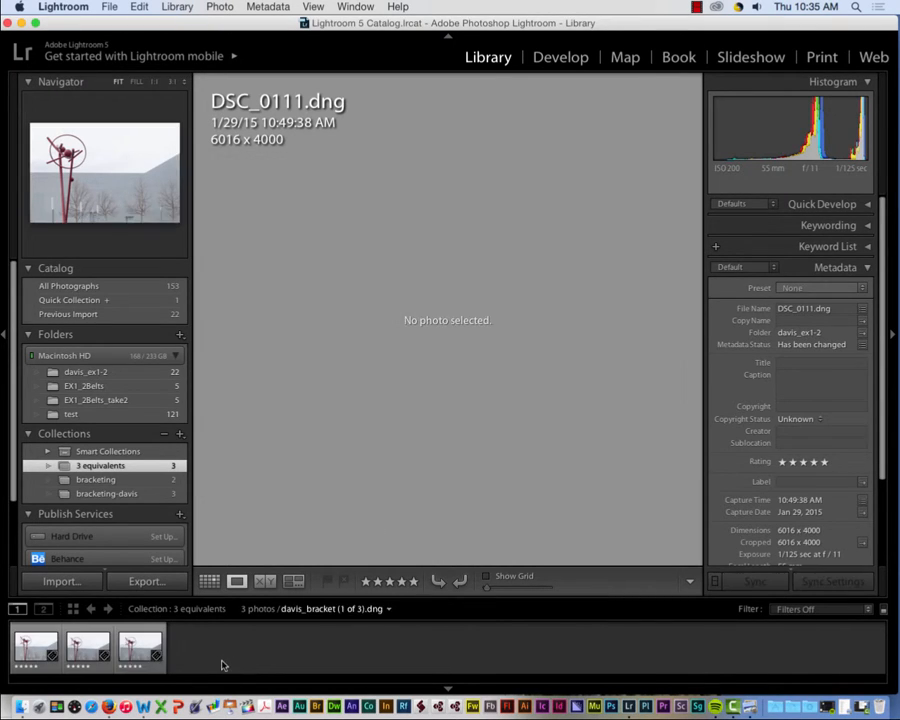
pyautogui.click(137, 650)
pyautogui.click(27, 641)
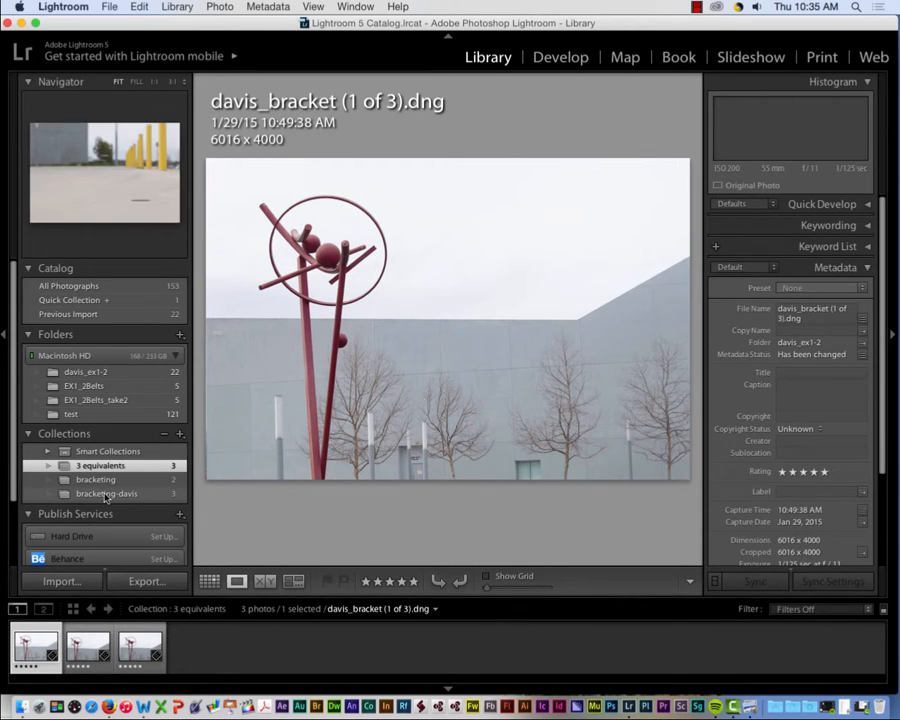
# Rename all three photos in the 3 equivalents collection with the custom text davis_equivalent.
pyautogui.click(214, 658)
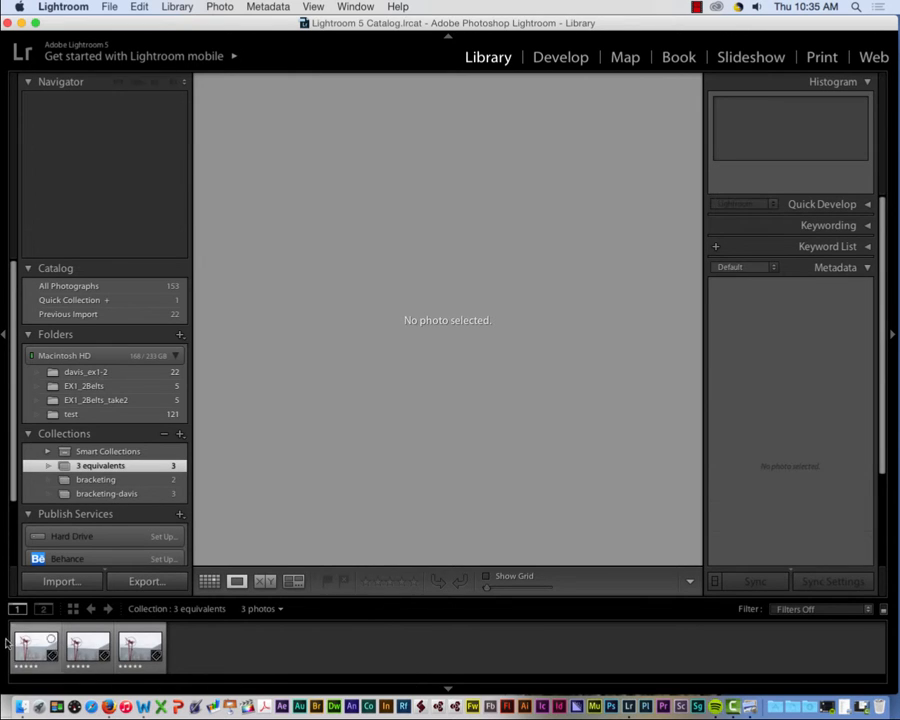
pyautogui.press('super+a')
pyautogui.click(222, 7)
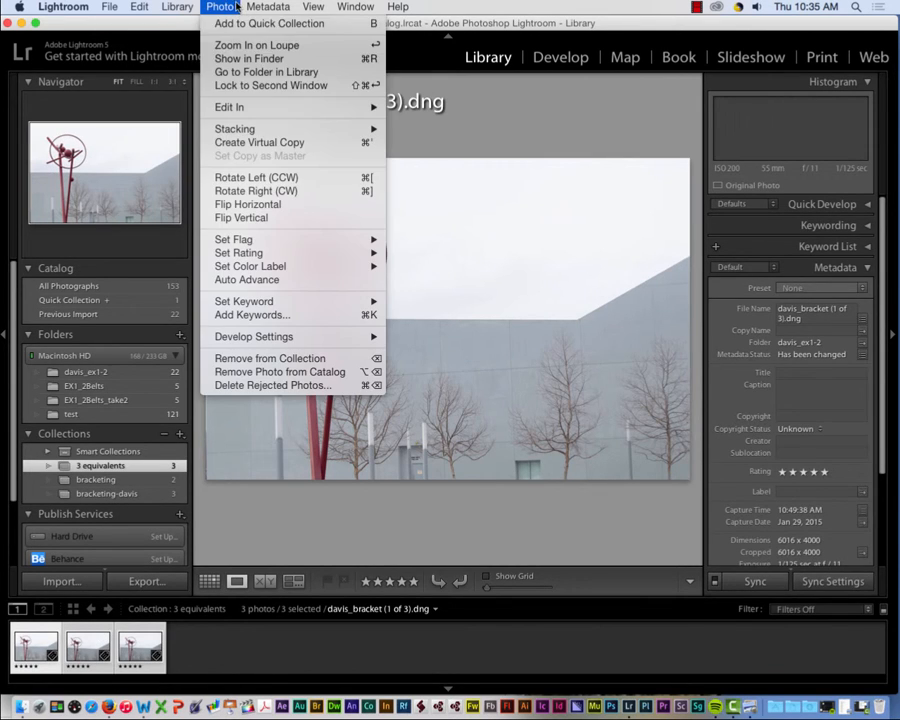
pyautogui.moveTo(177, 7)
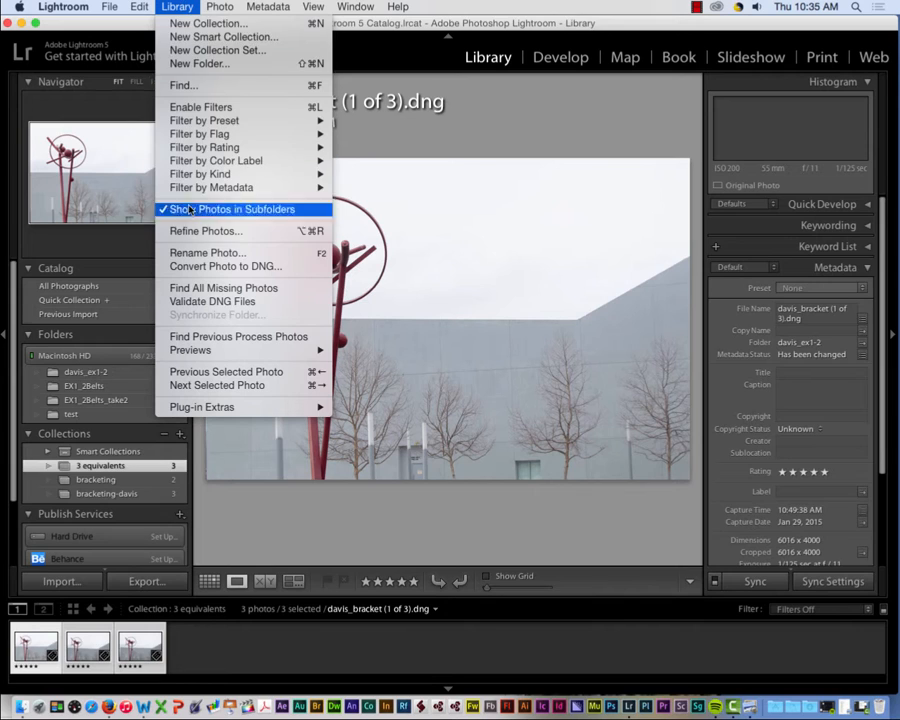
pyautogui.click(195, 253)
pyautogui.click(387, 218)
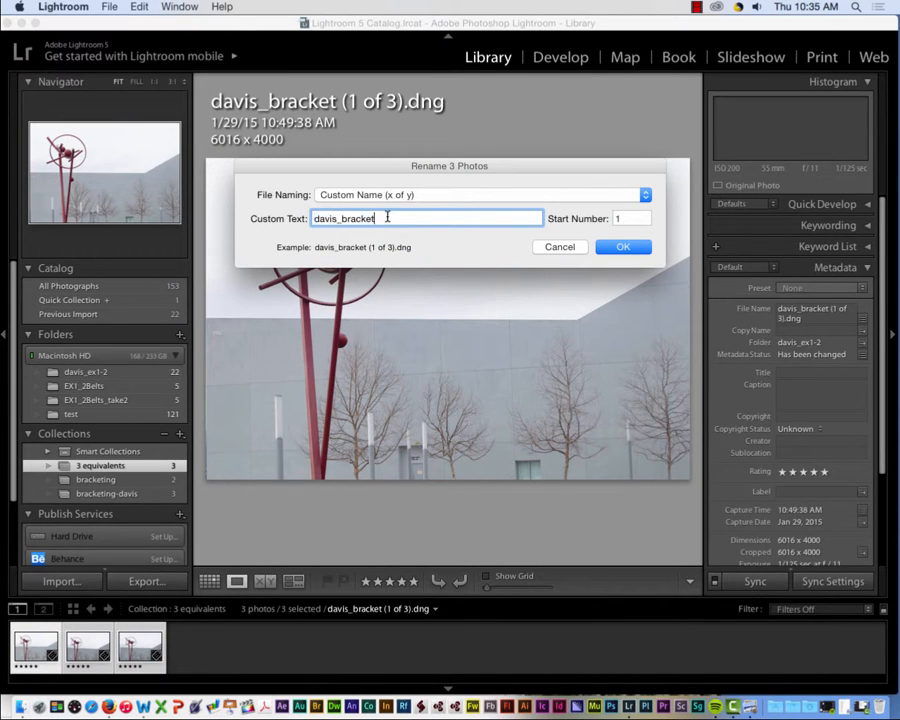
pyautogui.press('BackSpace')
pyautogui.press('BackSpace')
pyautogui.press('BackSpace')
pyautogui.press('BackSpace')
pyautogui.press('BackSpace')
pyautogui.press('BackSpace')
pyautogui.press('BackSpace')
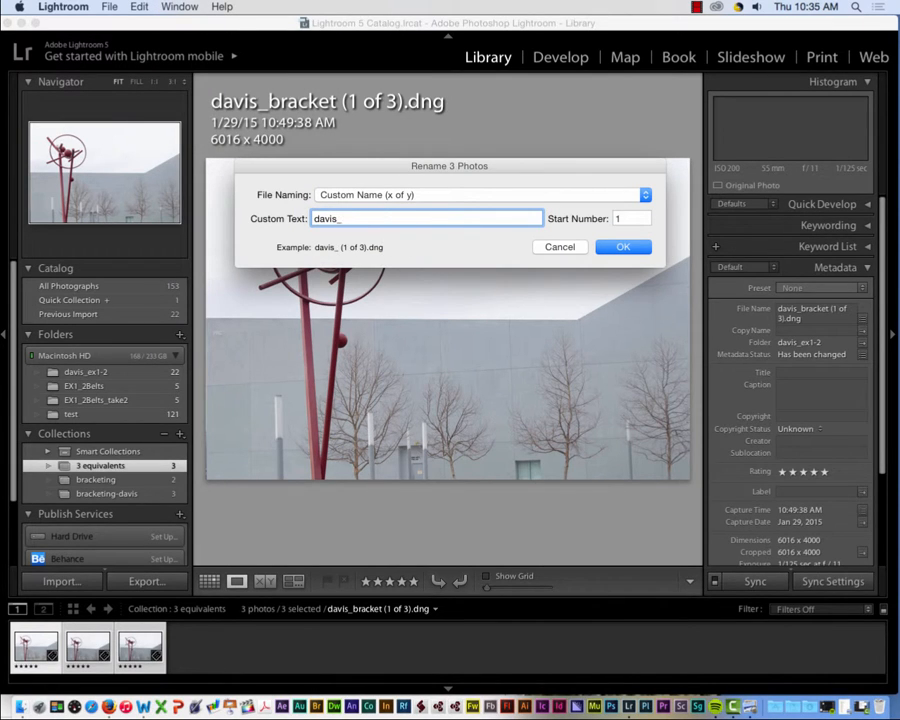
pyautogui.write('equivlanet')
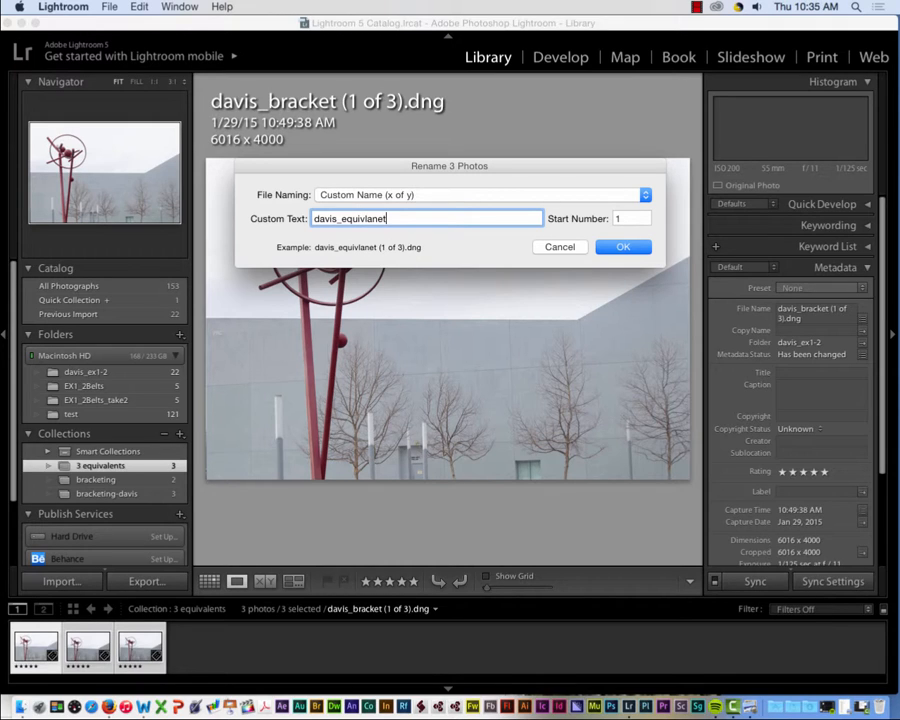
pyautogui.press('BackSpace')
pyautogui.press('BackSpace')
pyautogui.press('BackSpace')
pyautogui.press('BackSpace')
pyautogui.press('BackSpace')
pyautogui.write('alent')
pyautogui.press('Return')
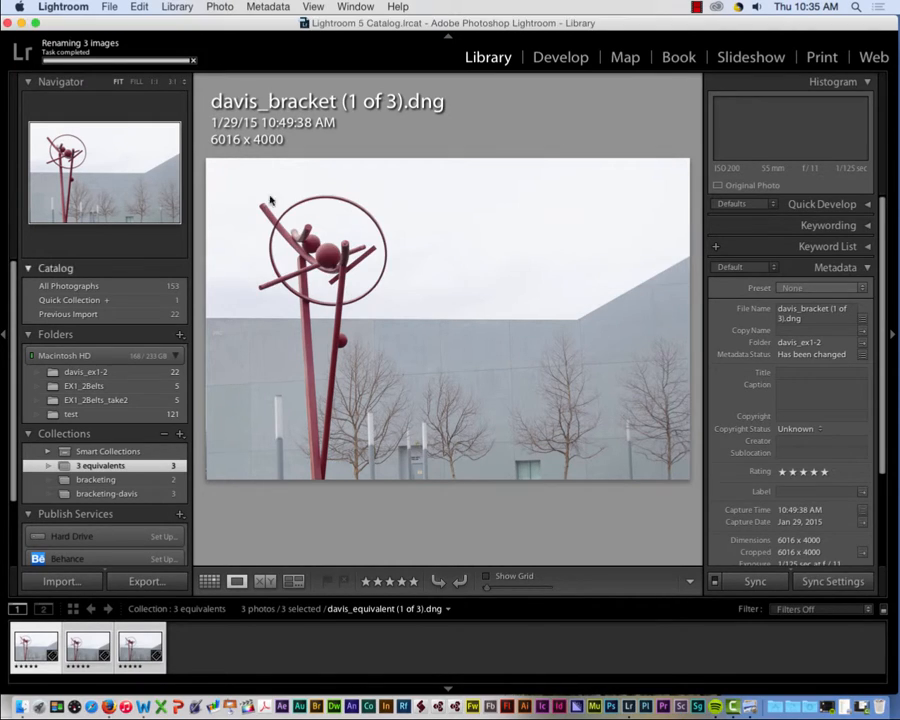
# Rename all three photos in the bracketing-davis collection with the custom text davis_bracketing, and dismiss the export-finished notice.
pyautogui.click(95, 494)
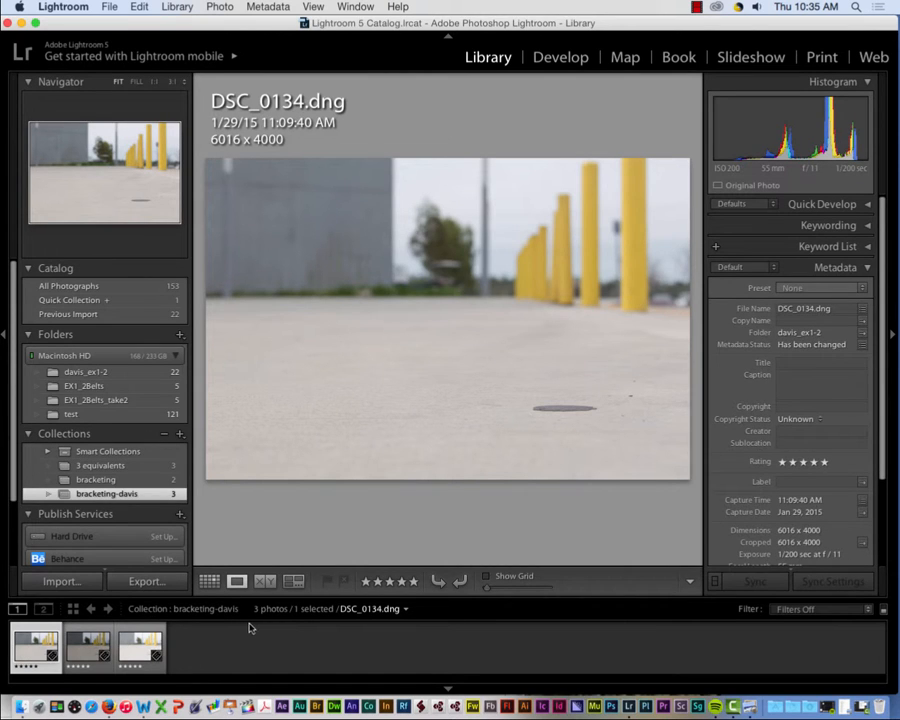
pyautogui.click(177, 6)
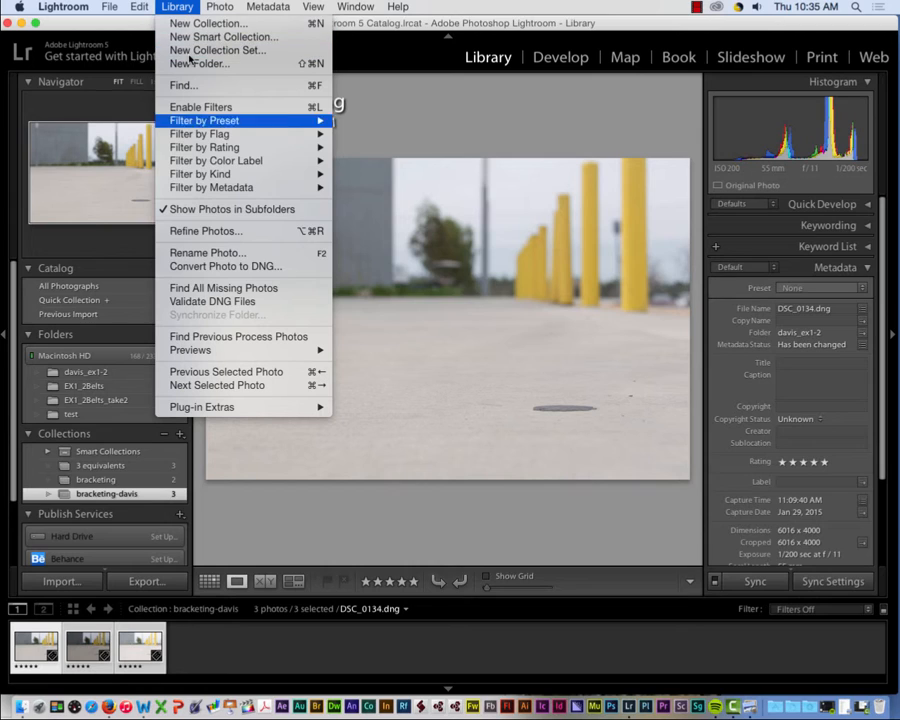
pyautogui.click(201, 257)
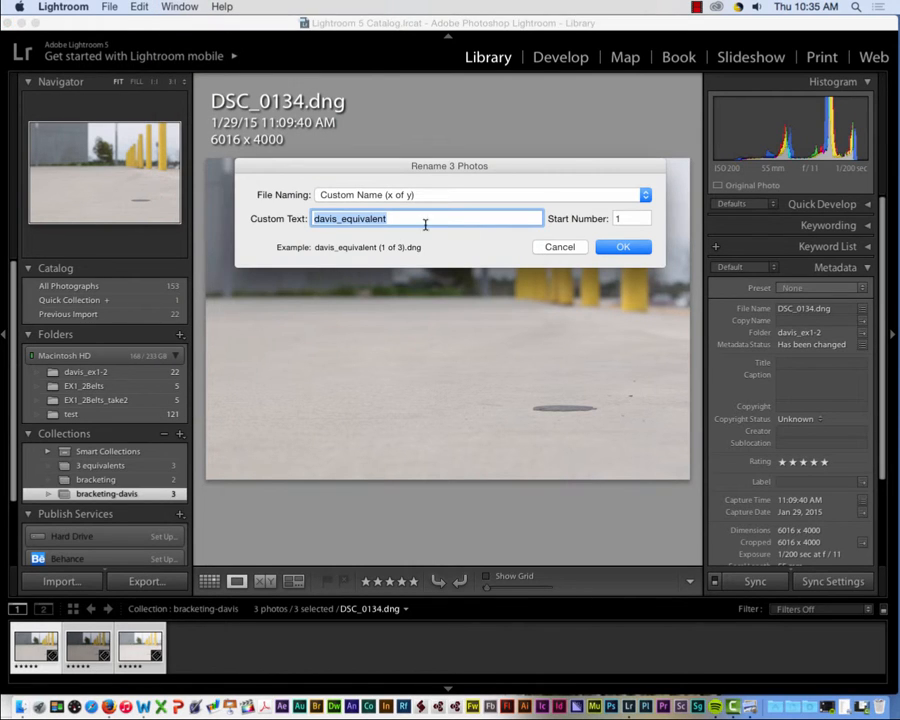
pyautogui.click(389, 216)
pyautogui.press('BackSpace')
pyautogui.press('BackSpace')
pyautogui.press('BackSpace')
pyautogui.press('BackSpace')
pyautogui.press('BackSpace')
pyautogui.press('BackSpace')
pyautogui.press('BackSpace')
pyautogui.press('BackSpace')
pyautogui.press('BackSpace')
pyautogui.press('BackSpace')
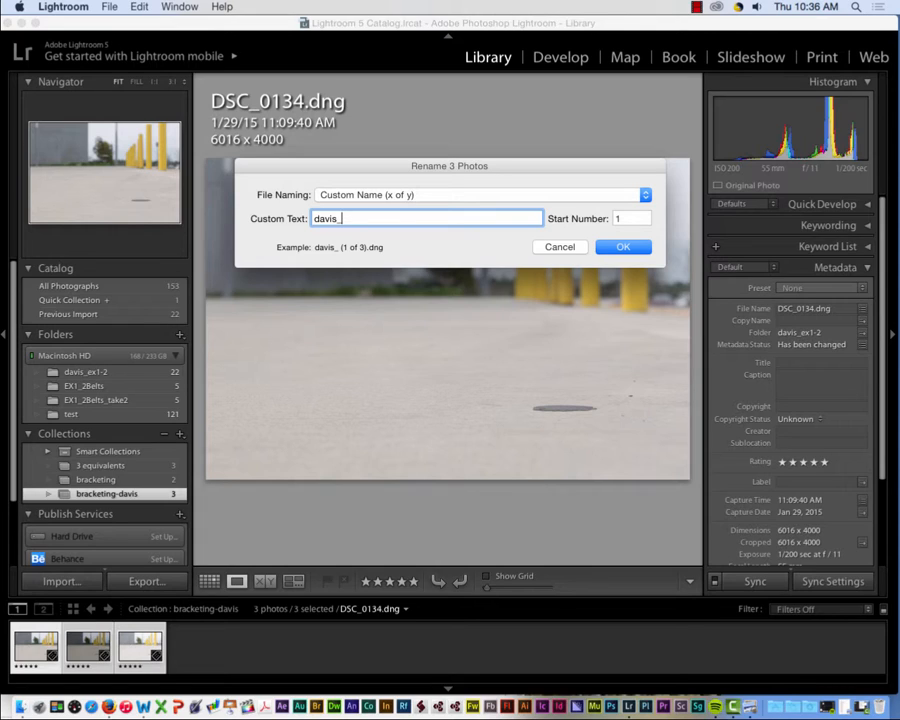
pyautogui.write('bracketing')
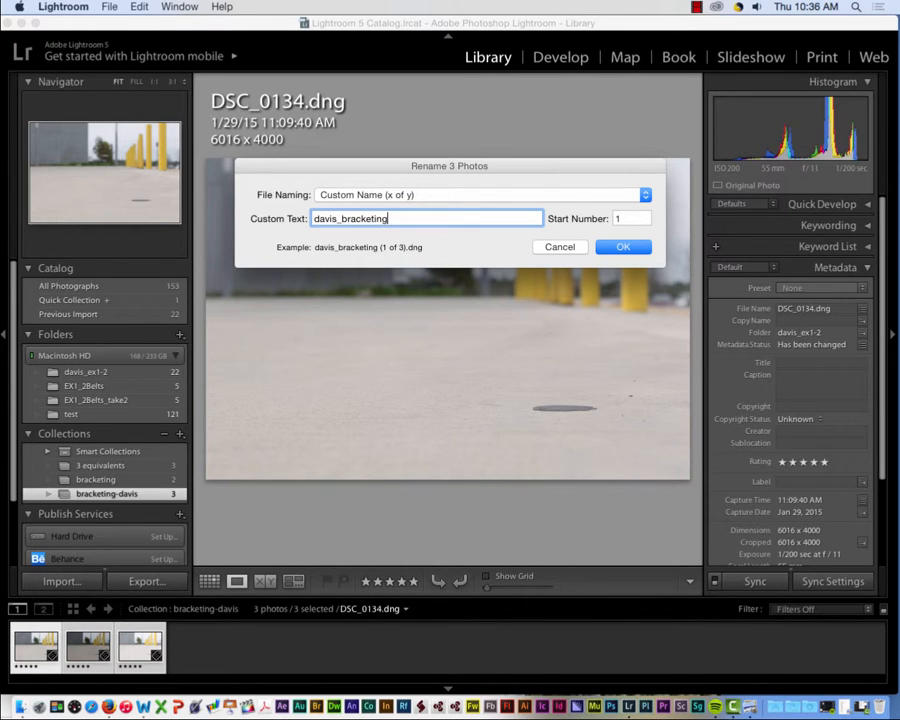
pyautogui.click(621, 246)
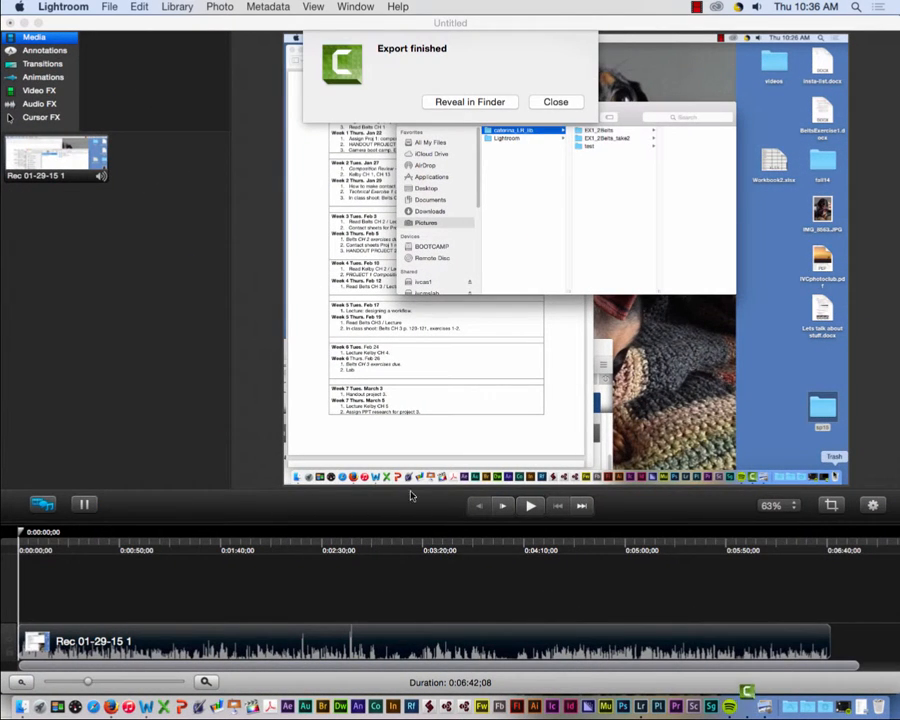
pyautogui.click(556, 101)
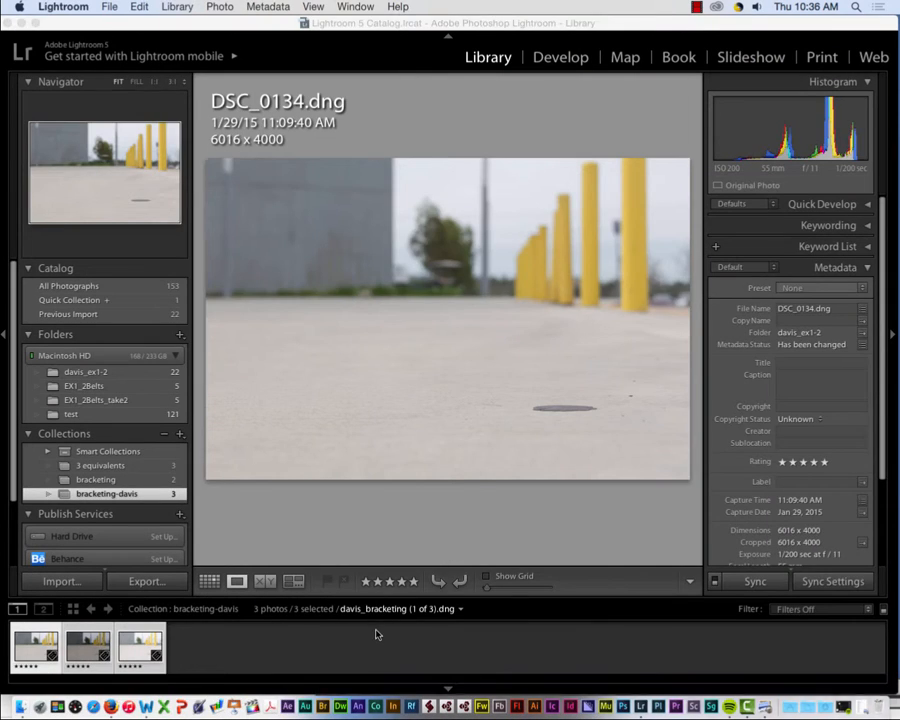
# Start exporting all three bracketing-davis photos to a specific folder on the hard drive.
pyautogui.click(376, 636)
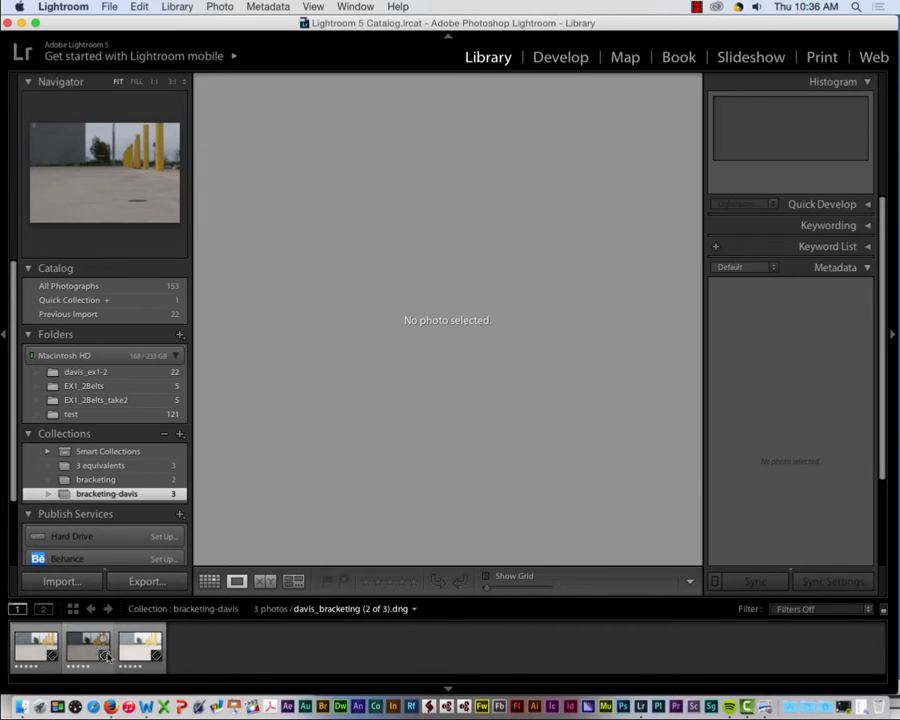
pyautogui.press('super+a')
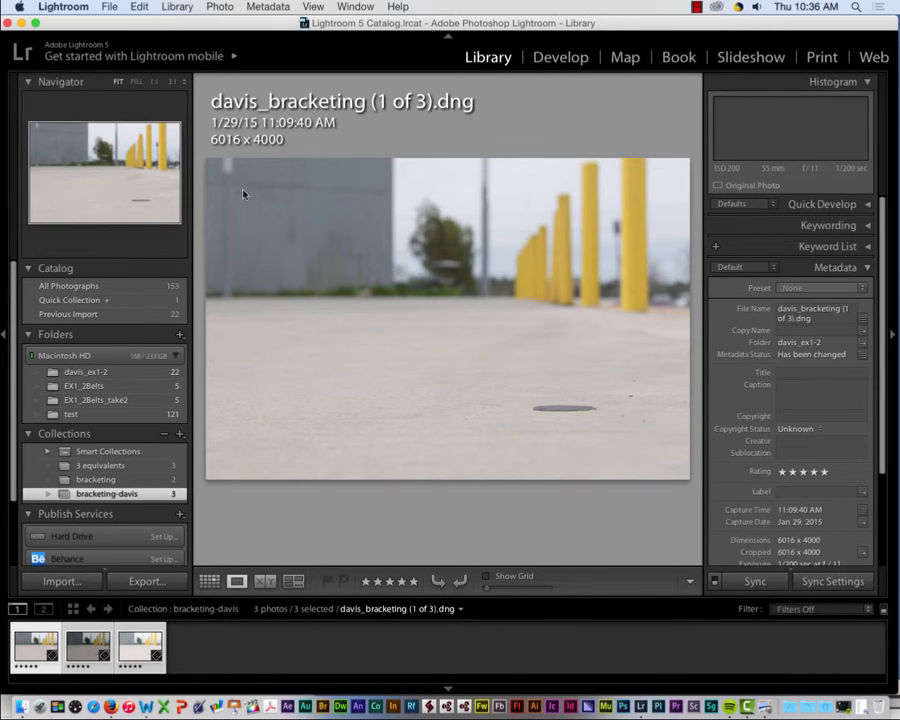
pyautogui.click(109, 6)
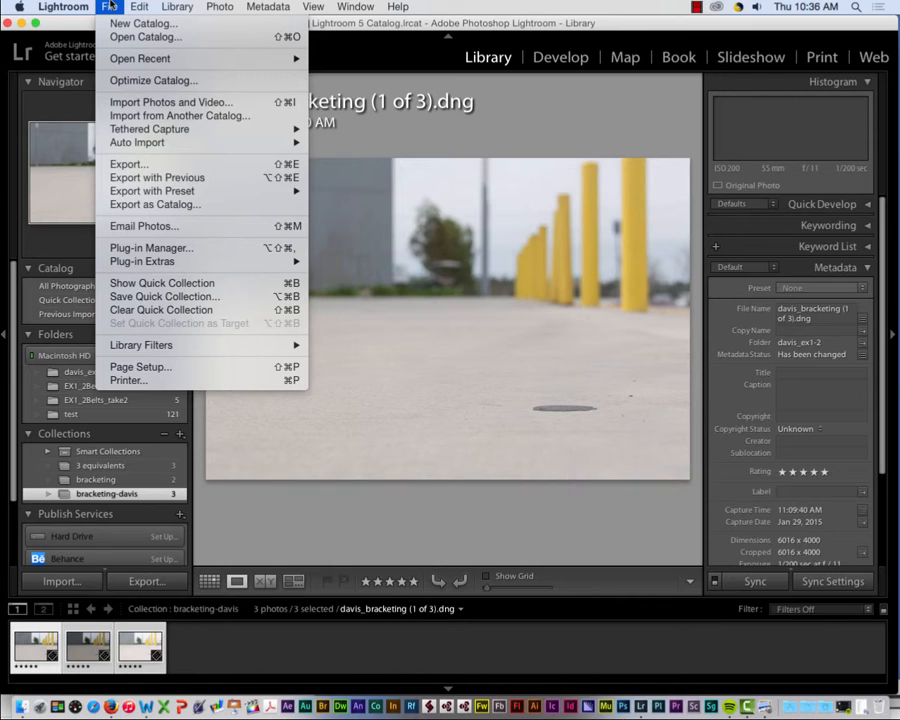
pyautogui.click(128, 168)
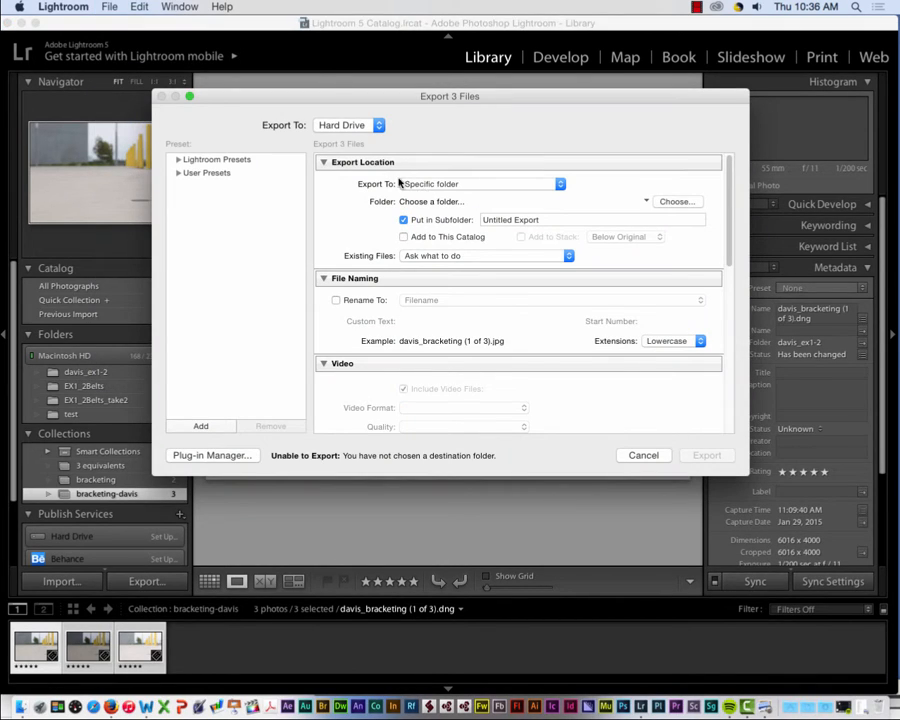
pyautogui.click(448, 185)
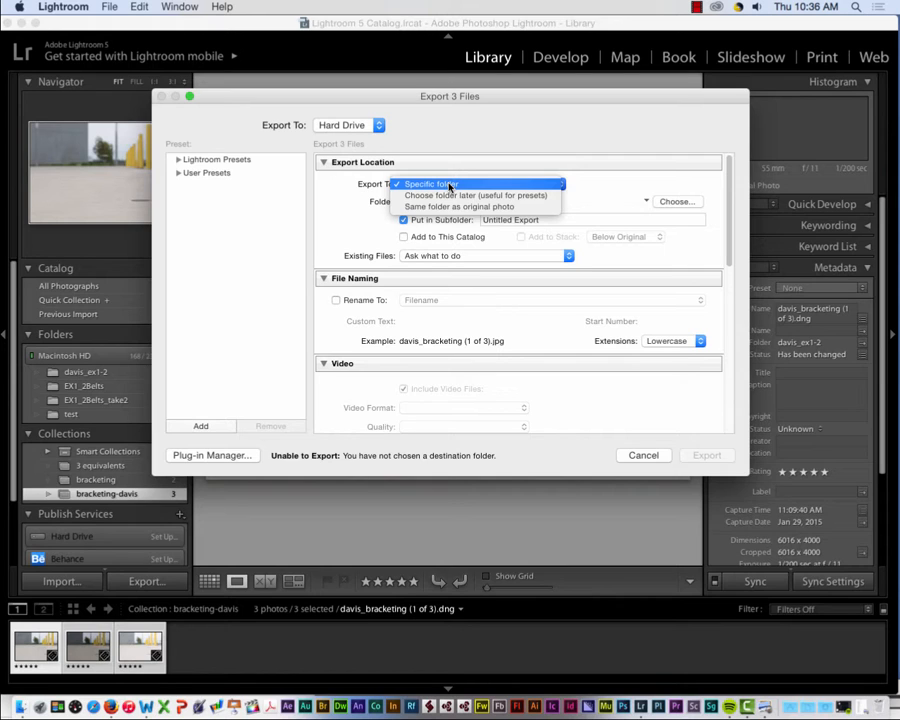
pyautogui.click(448, 185)
# Create a folder named davis_beltsCH2_TURN_IN inside caterina_LR_lib and choose it as the export destination.
pyautogui.click(673, 202)
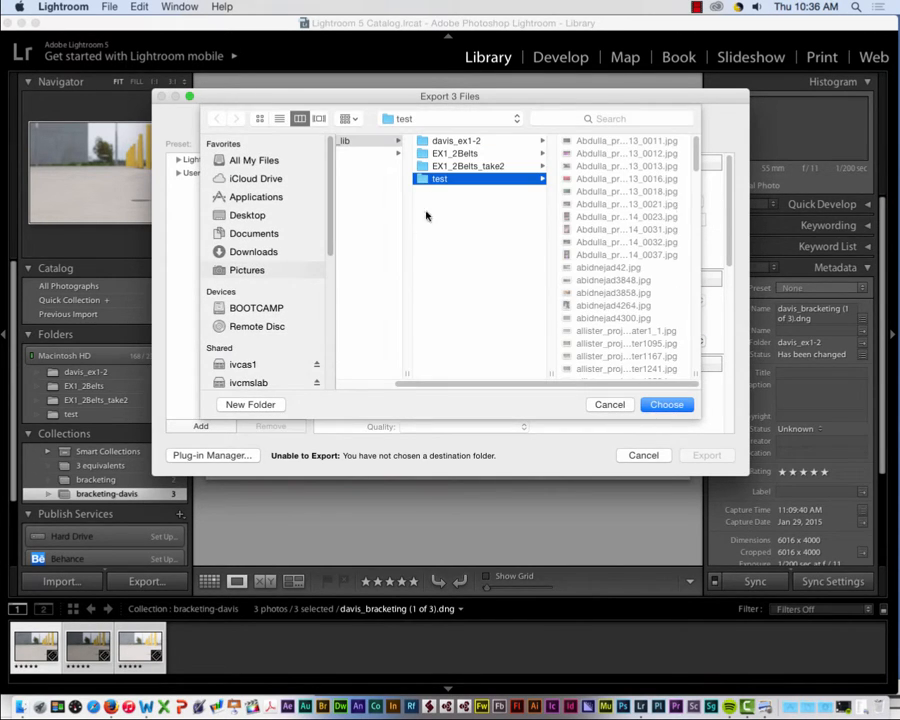
pyautogui.click(500, 146)
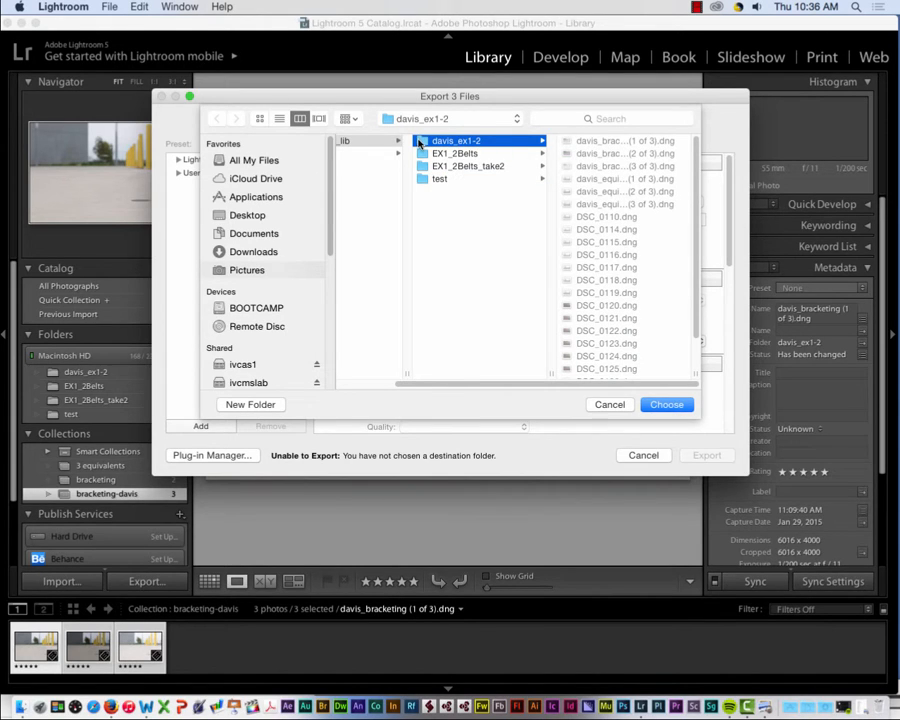
pyautogui.click(360, 141)
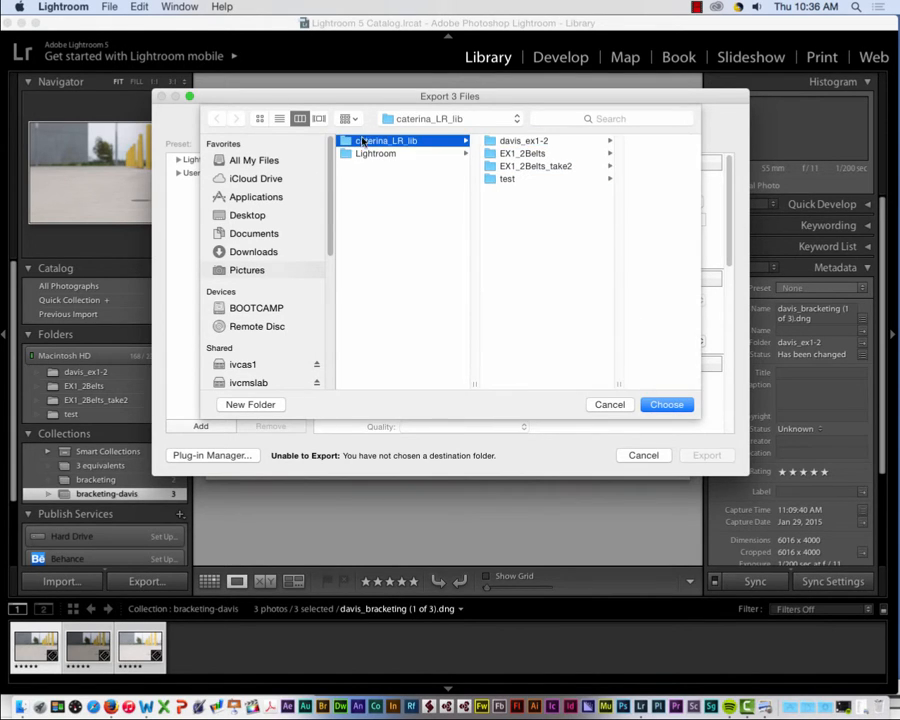
pyautogui.click(250, 404)
pyautogui.write('davis')
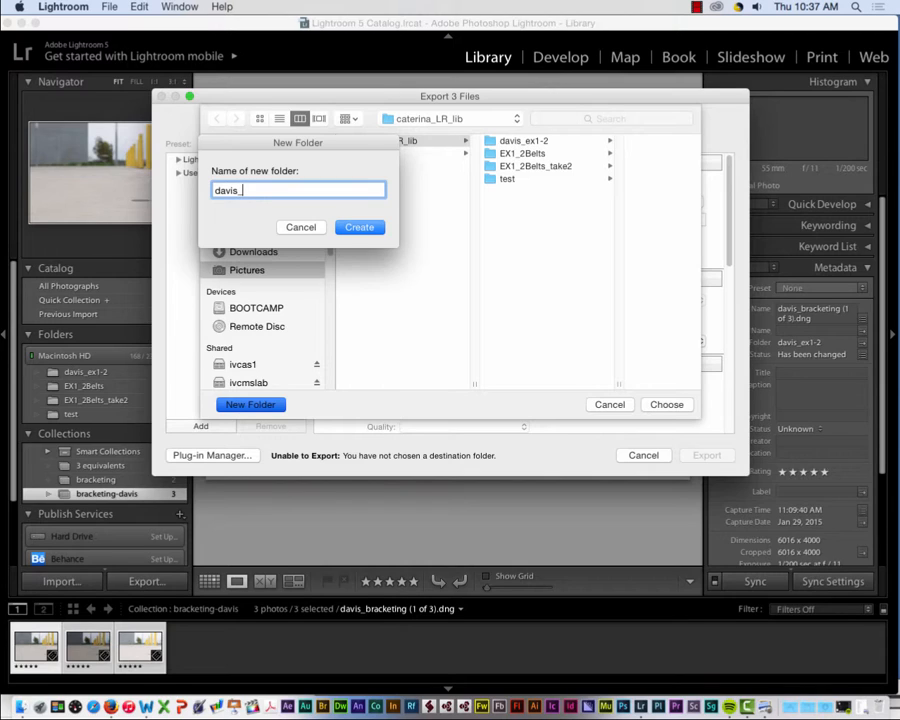
pyautogui.write('_beltsCH2')
pyautogui.write('_TURN_In')
pyautogui.press('BackSpace')
pyautogui.write('N')
pyautogui.click(349, 228)
pyautogui.click(664, 405)
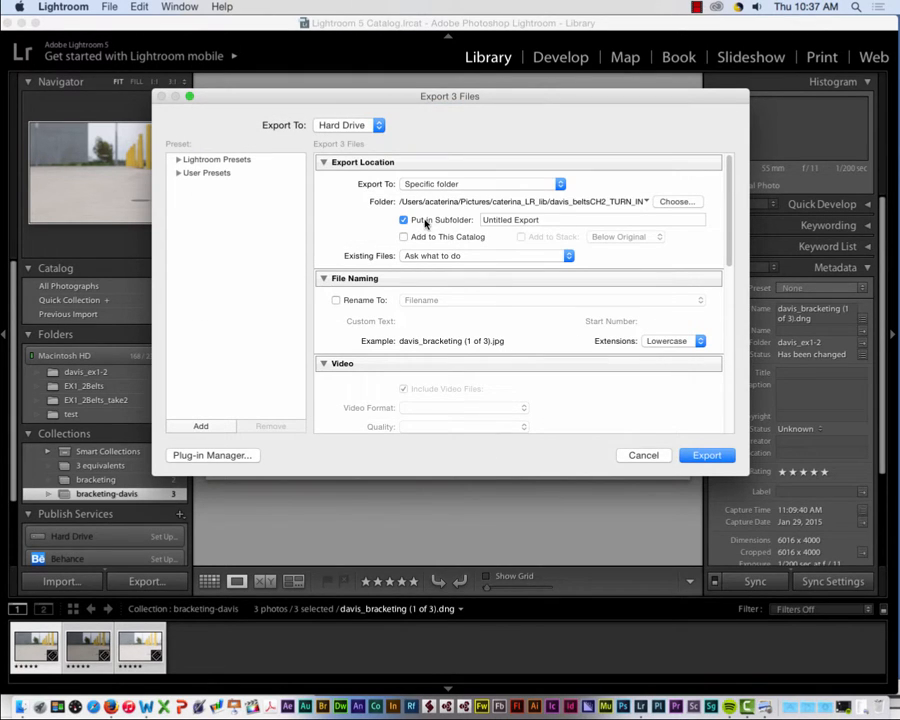
# Turn off the export subfolder option, collapse the File Naming and Video sections, and set the JPEG quality to 100.
pyautogui.click(425, 220)
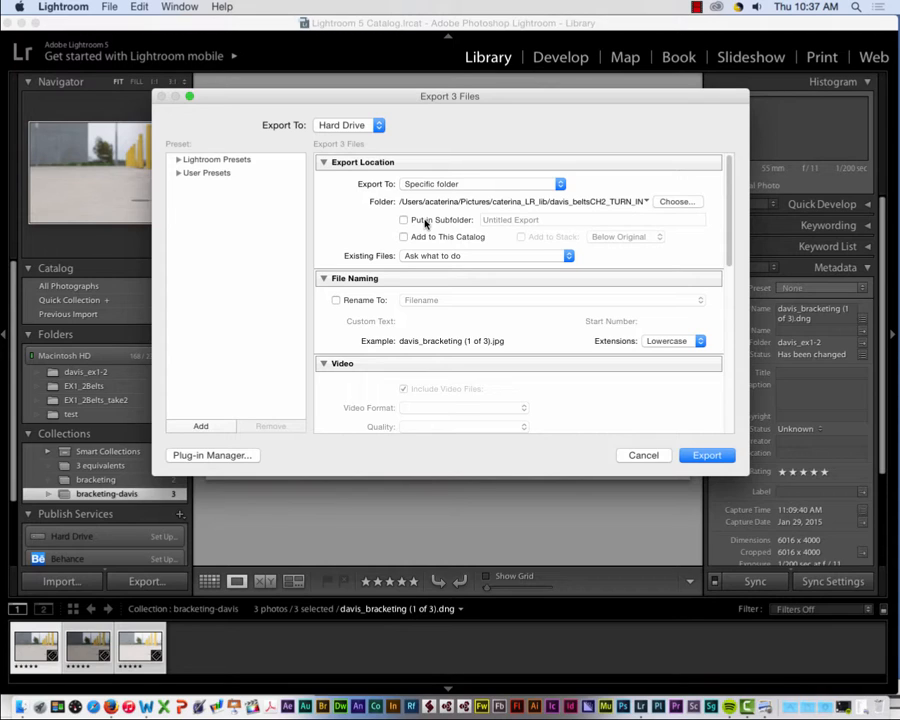
pyautogui.click(323, 279)
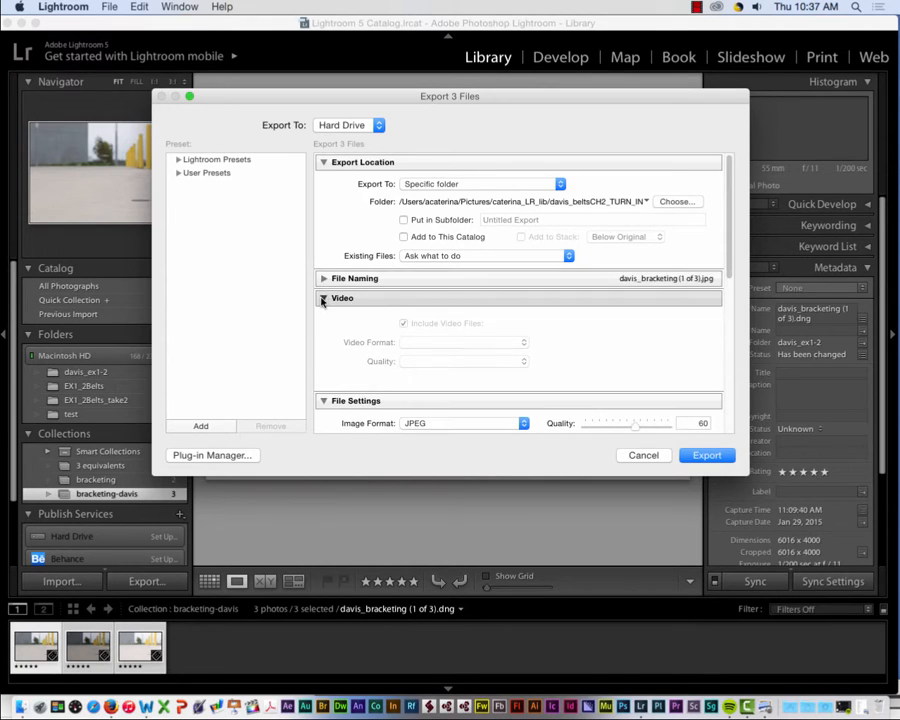
pyautogui.click(323, 298)
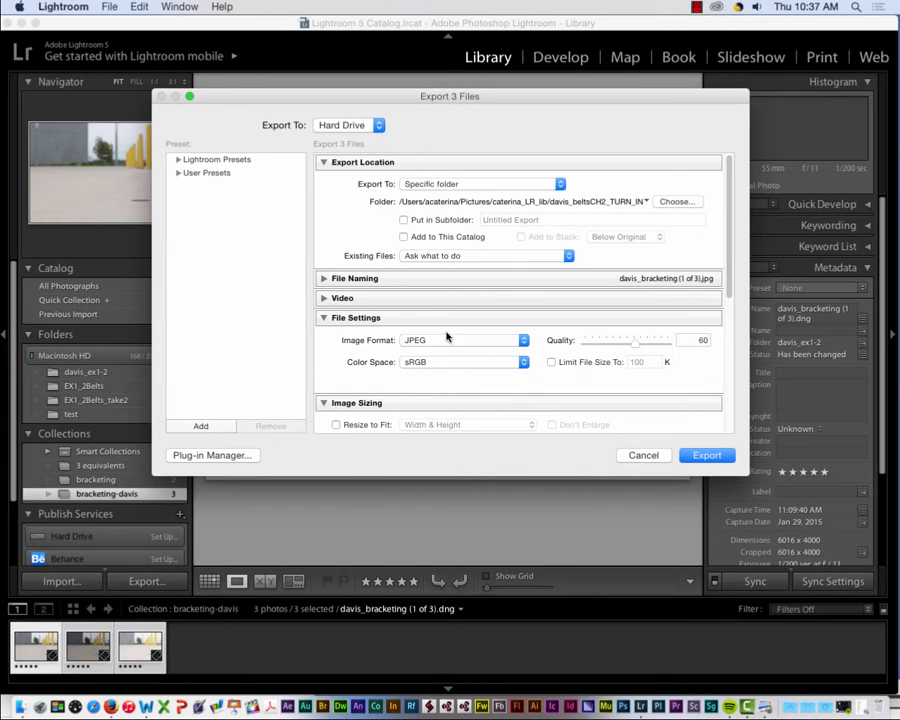
pyautogui.moveTo(636, 341); pyautogui.dragTo(669, 341)
# Collapse the export sections from Image Sizing through Post-Processing and export the three bracketing-davis photos.
pyautogui.scroll(-2, 458, 356)
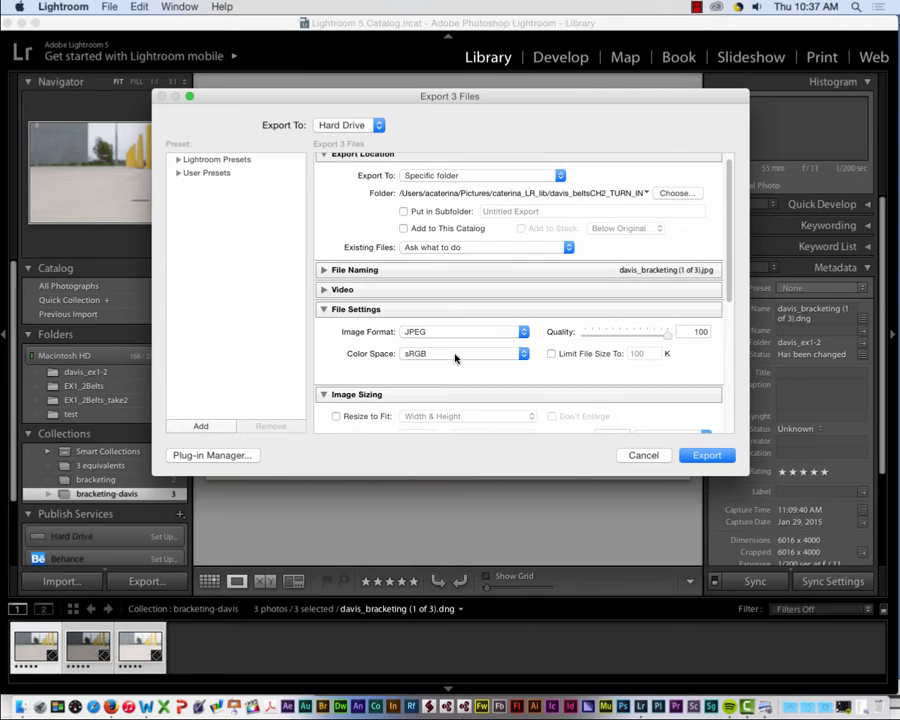
pyautogui.click(325, 395)
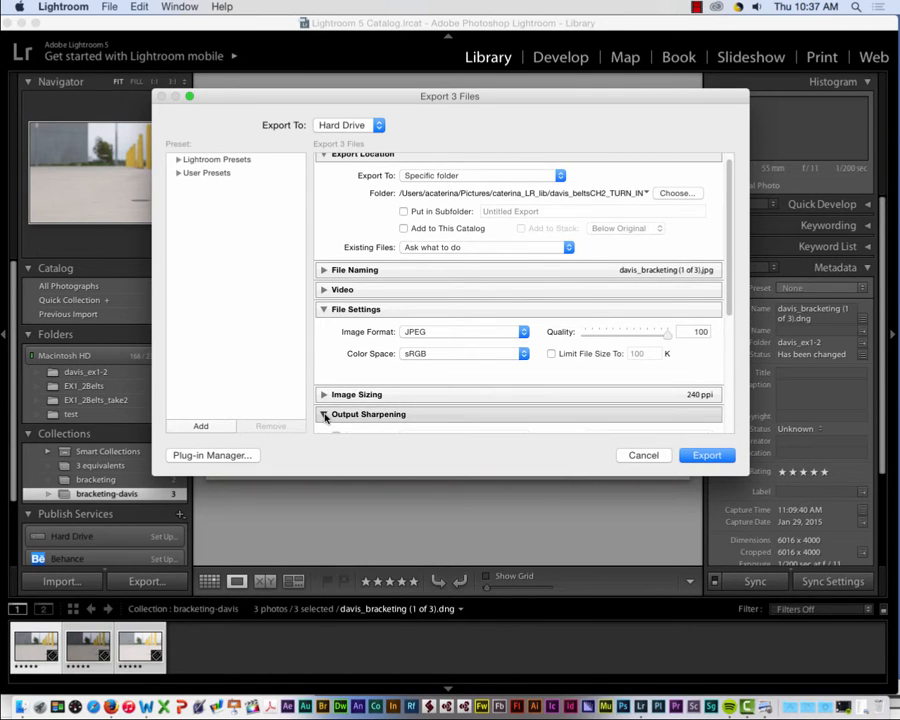
pyautogui.click(323, 414)
pyautogui.scroll(-1, 392, 390)
pyautogui.scroll(-5, 392, 390)
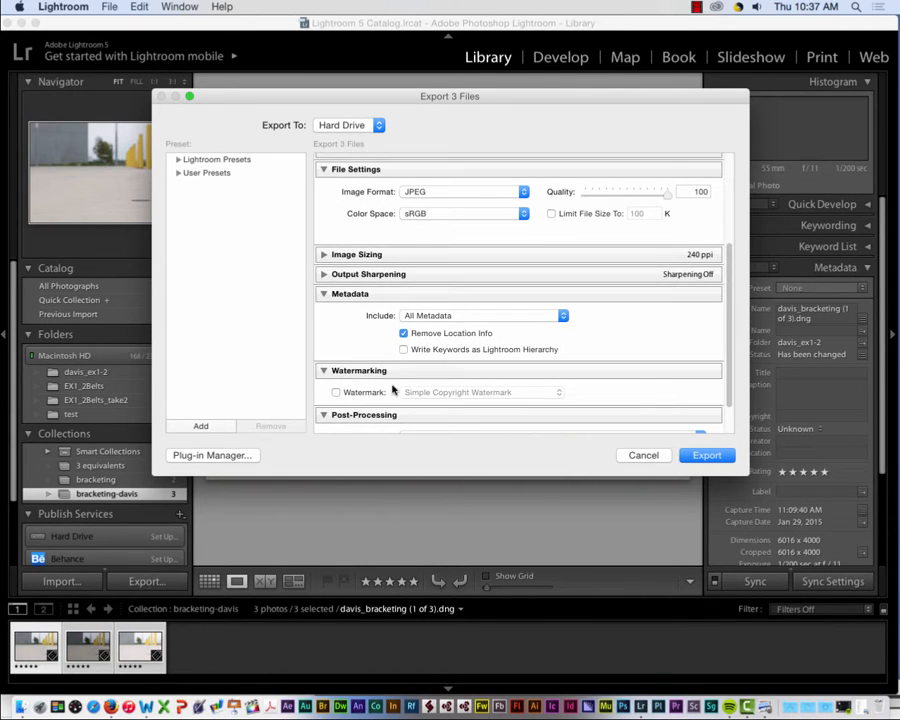
pyautogui.click(322, 292)
pyautogui.click(323, 331)
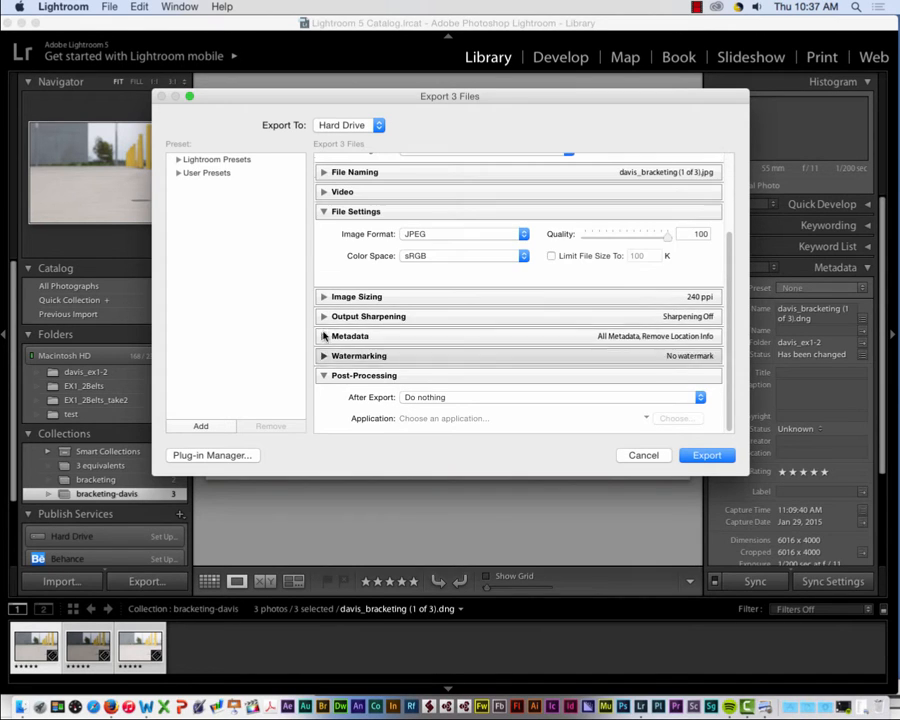
pyautogui.click(323, 374)
pyautogui.scroll(3, 396, 357)
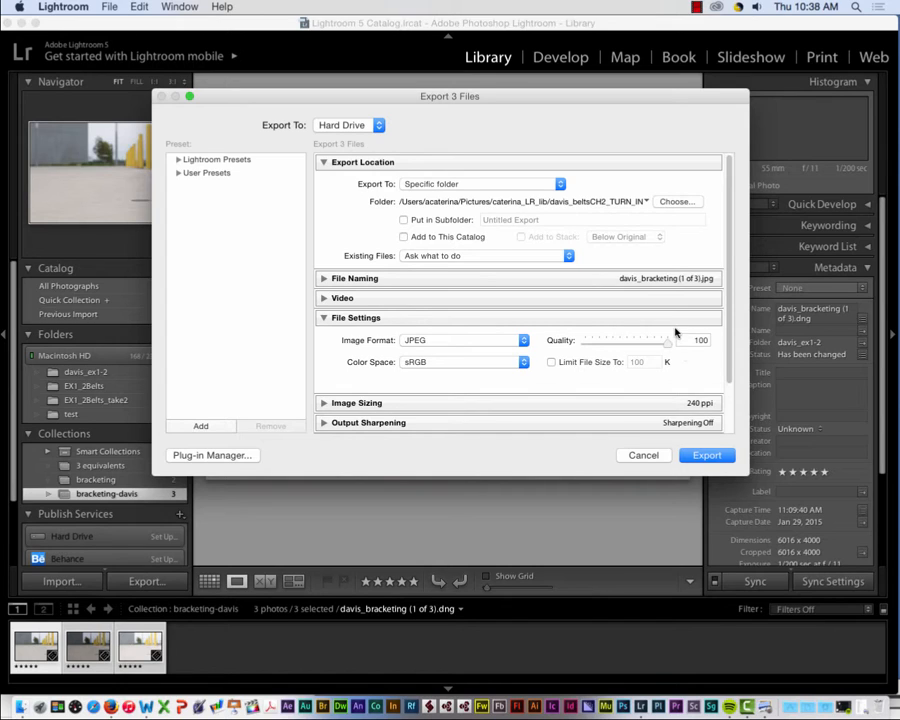
pyautogui.click(708, 457)
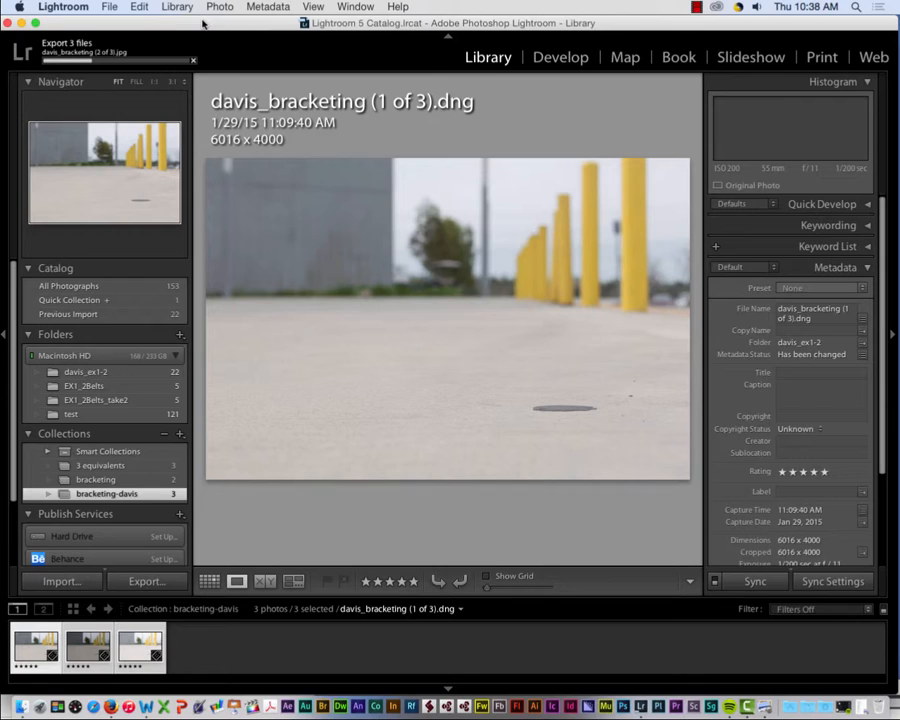
# Export the first photo of the 3 equivalents collection to the davis_beltsCH2_TURN_IN folder with the same export settings.
pyautogui.click(117, 467)
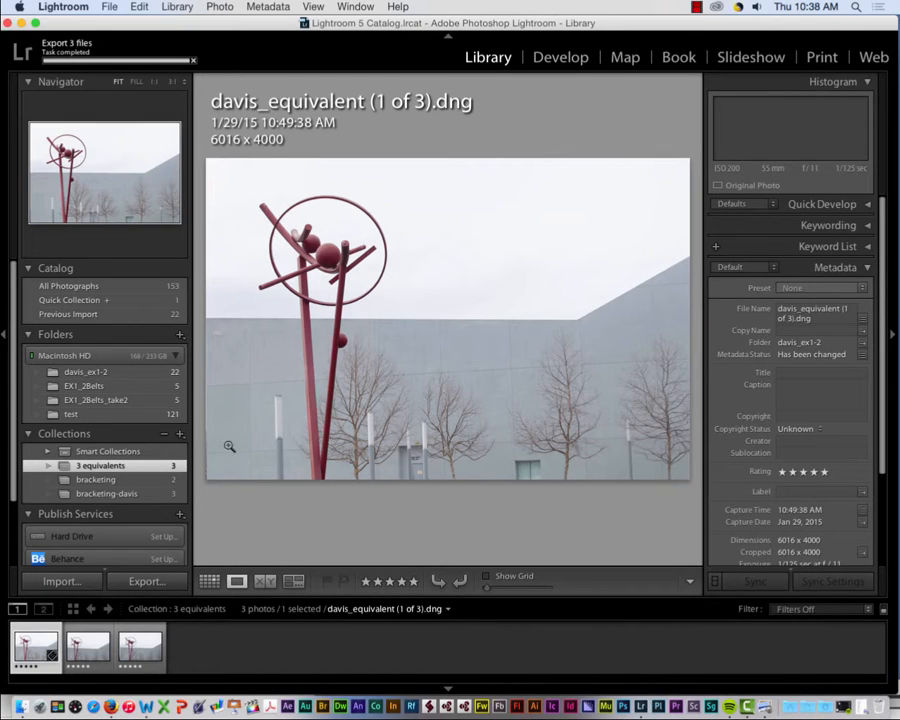
pyautogui.click(110, 7)
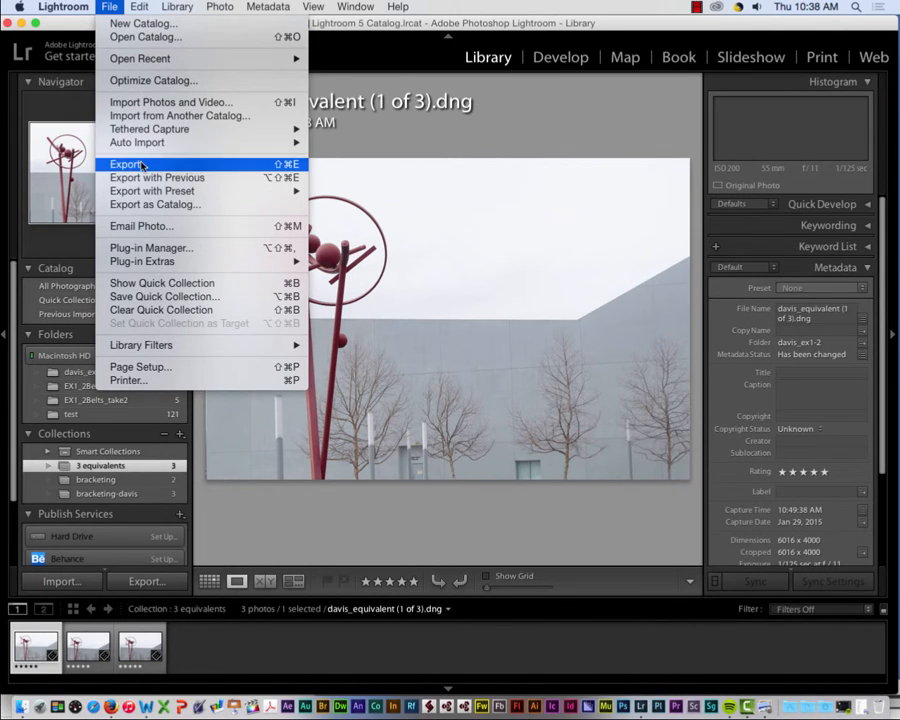
pyautogui.click(129, 164)
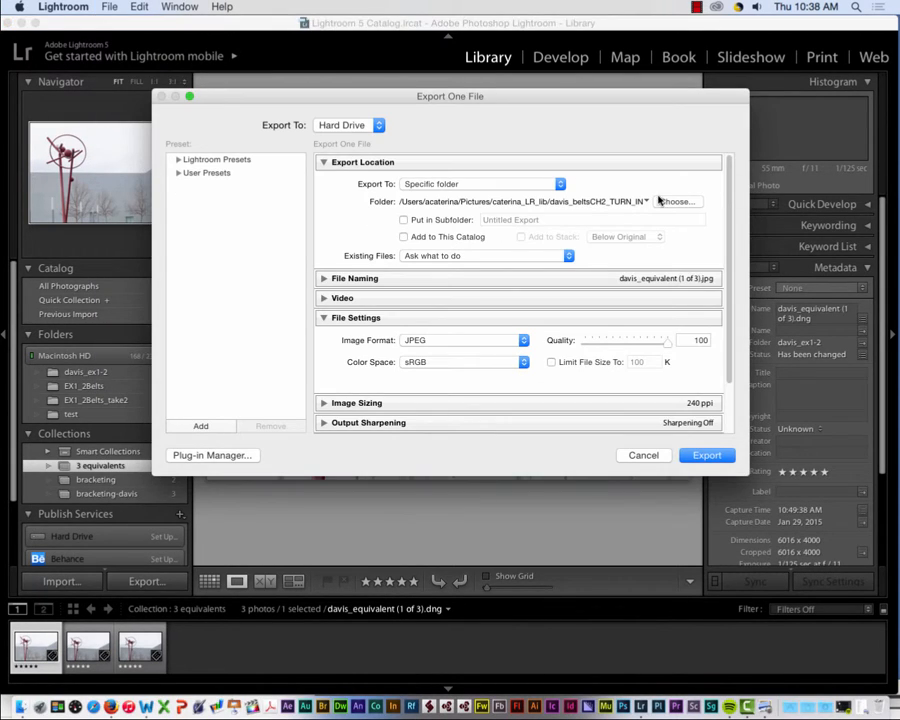
pyautogui.click(706, 455)
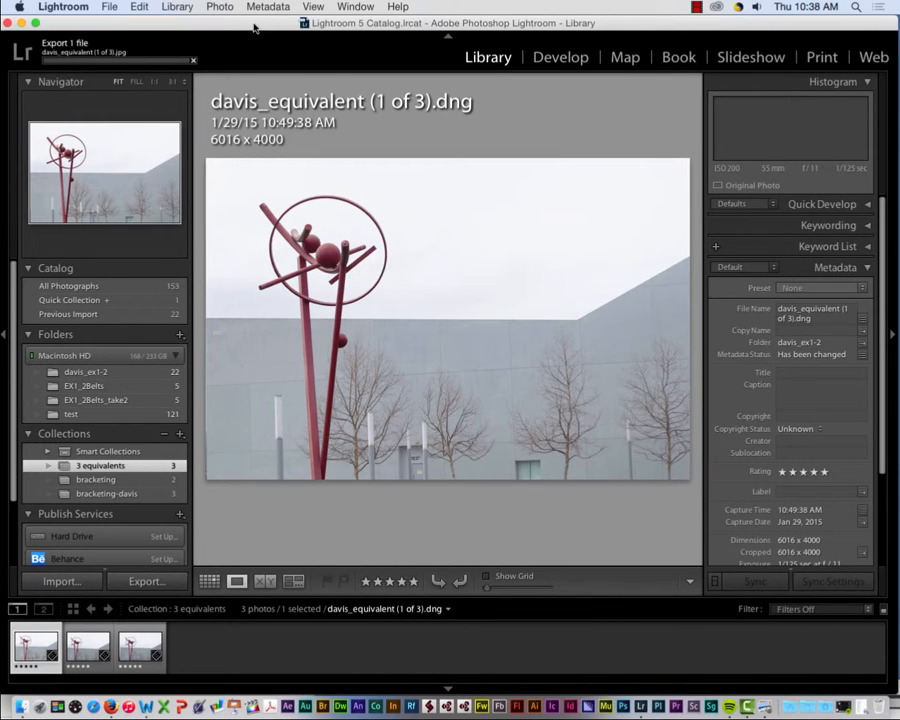
# Switch to Finder to check the exported files in davis_beltsCH2_TURN_IN inside caterina_LR_lib, and return to Lightroom.
pyautogui.moveTo(253, 27); pyautogui.dragTo(256, 257)
pyautogui.moveTo(546, 141); pyautogui.dragTo(495, 48)
pyautogui.click(274, 61)
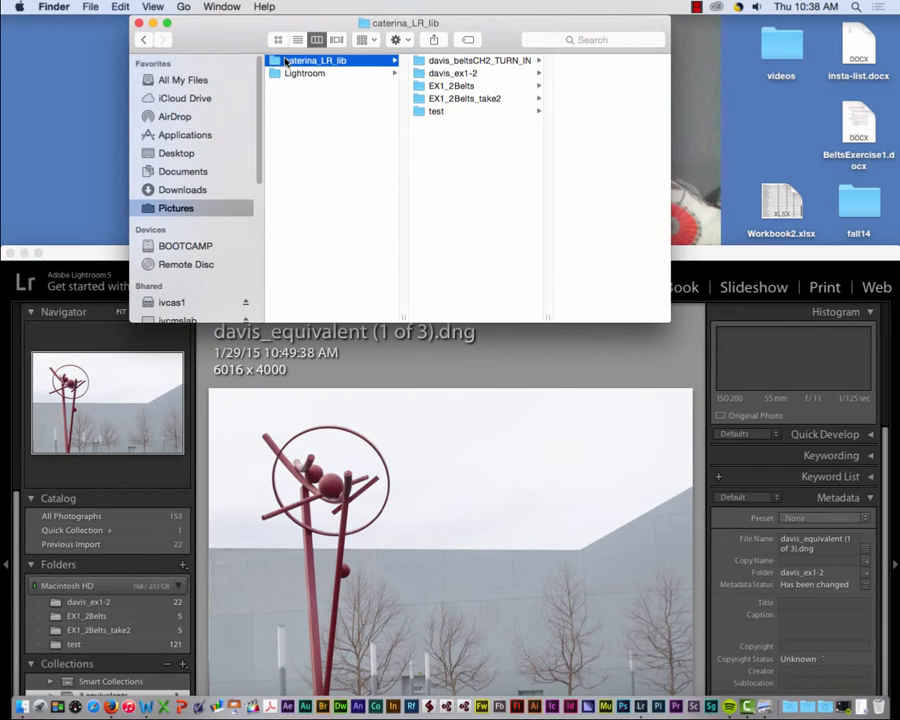
pyautogui.click(500, 61)
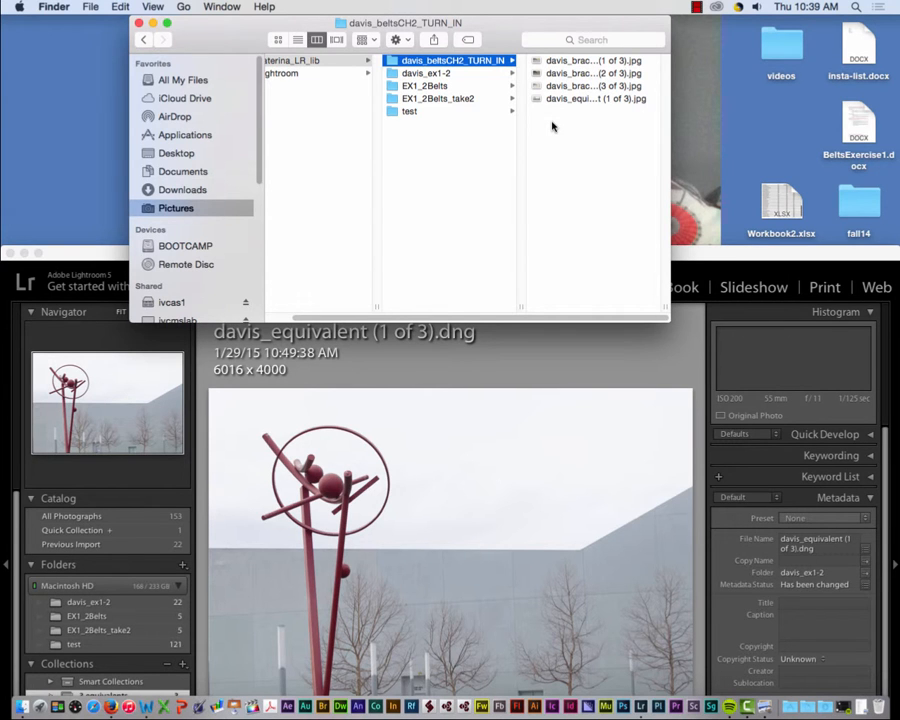
pyautogui.moveTo(126, 252); pyautogui.dragTo(128, 10)
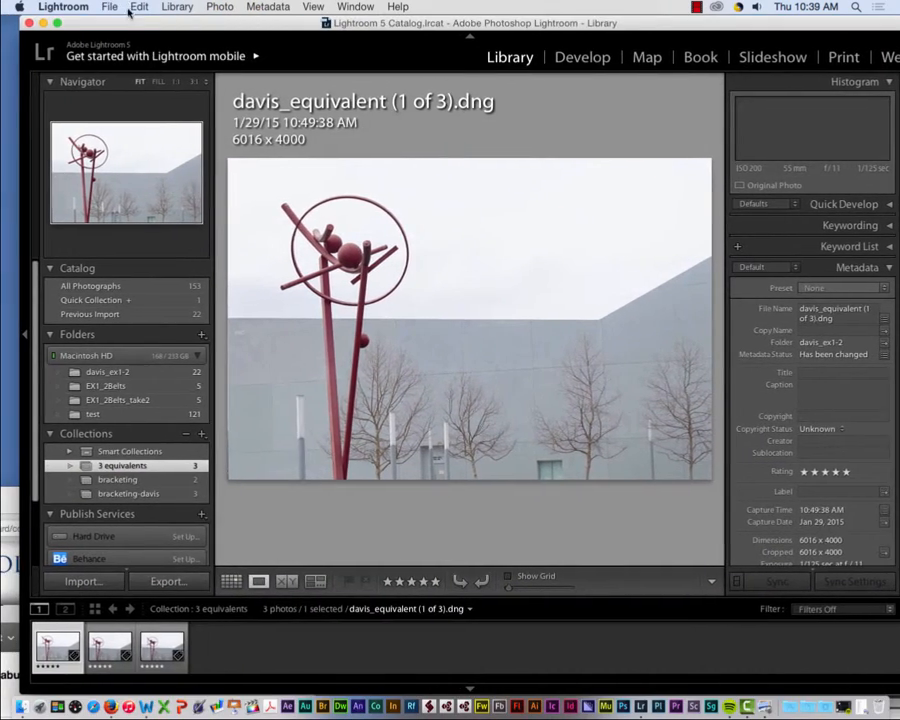
# Export all three photos of the 3 equivalents collection to the same folder, skipping the file that already exists.
pyautogui.keyDown('shift'); pyautogui.click(171, 640); pyautogui.keyUp('shift')
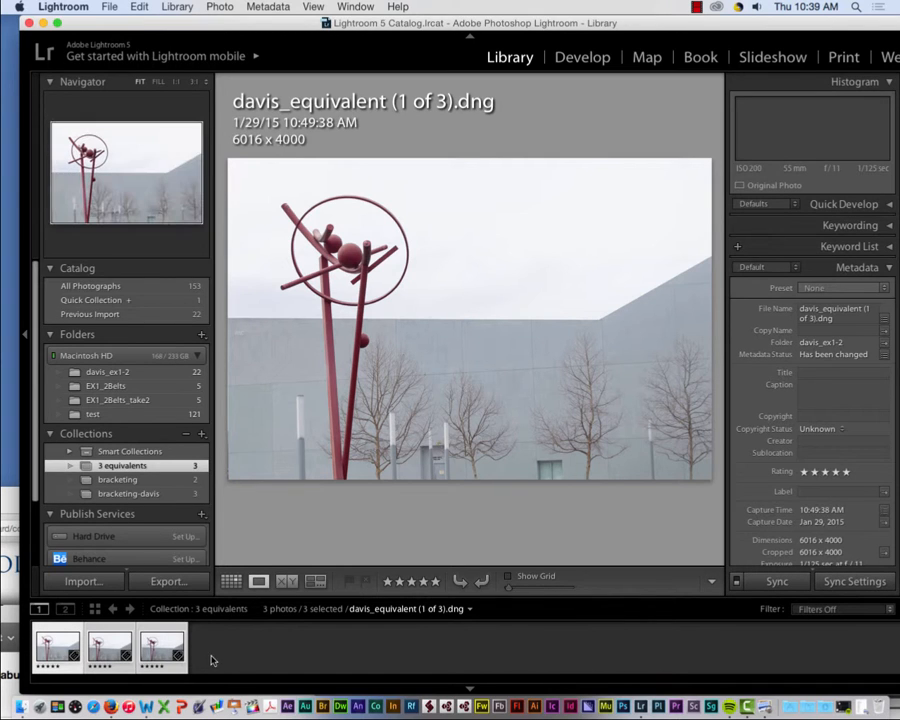
pyautogui.click(110, 7)
pyautogui.click(133, 165)
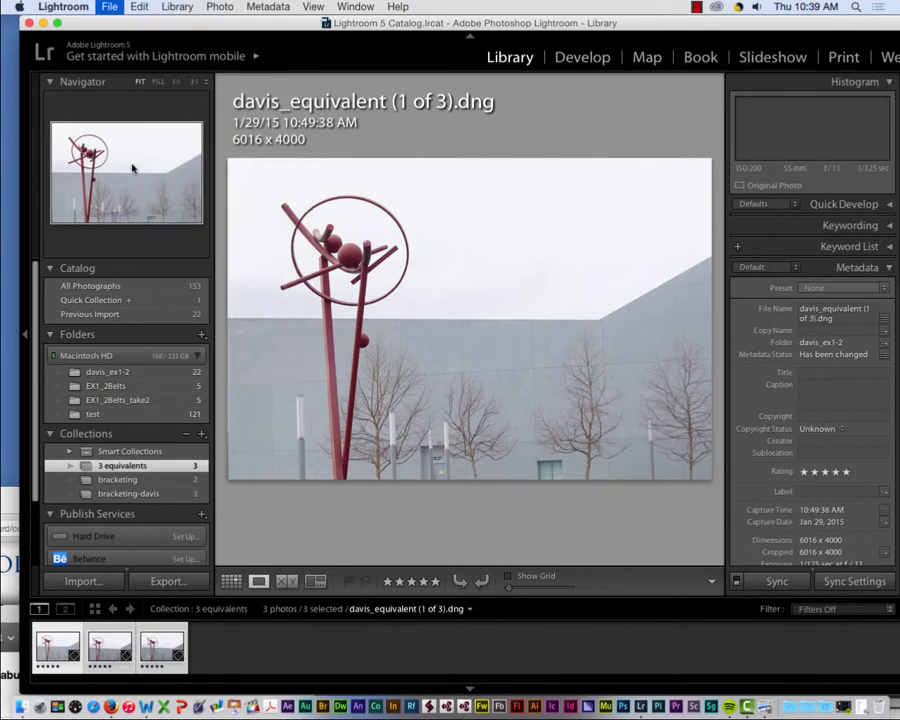
pyautogui.click(703, 453)
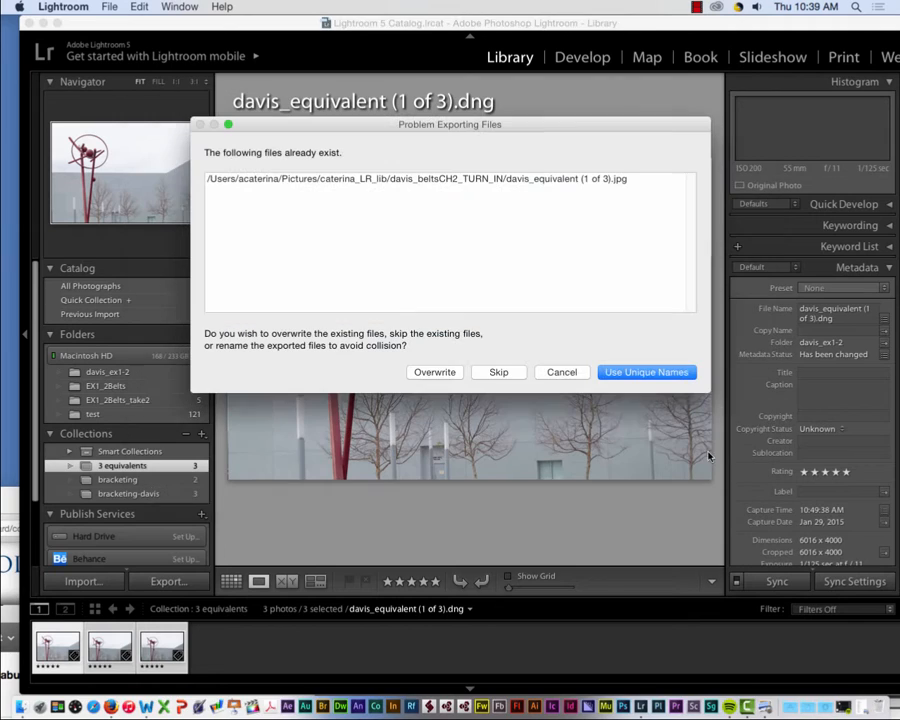
pyautogui.click(492, 373)
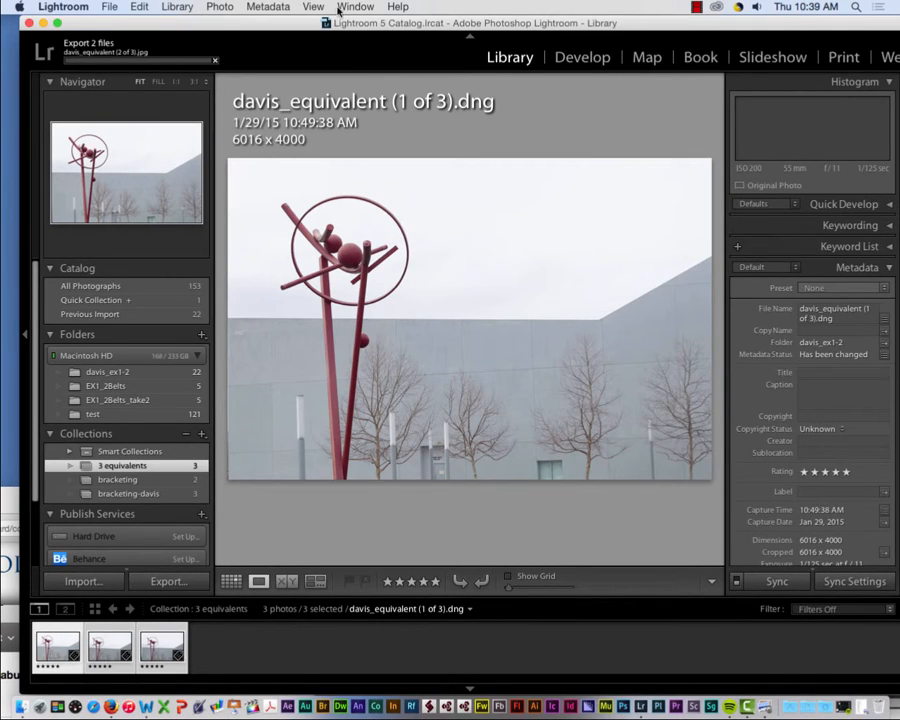
# Check the davis_beltsCH2_TURN_IN folder in Finder for the exported equivalent photos and bring the Lightroom window back.
pyautogui.moveTo(307, 22); pyautogui.dragTo(300, 236)
pyautogui.click(557, 150)
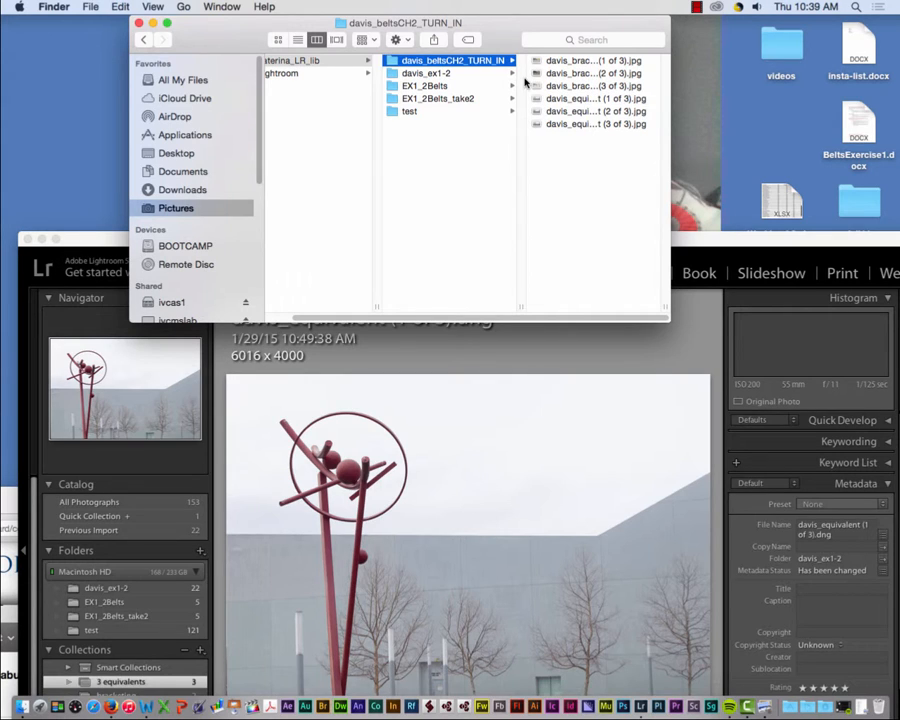
pyautogui.moveTo(690, 240); pyautogui.dragTo(670, 5)
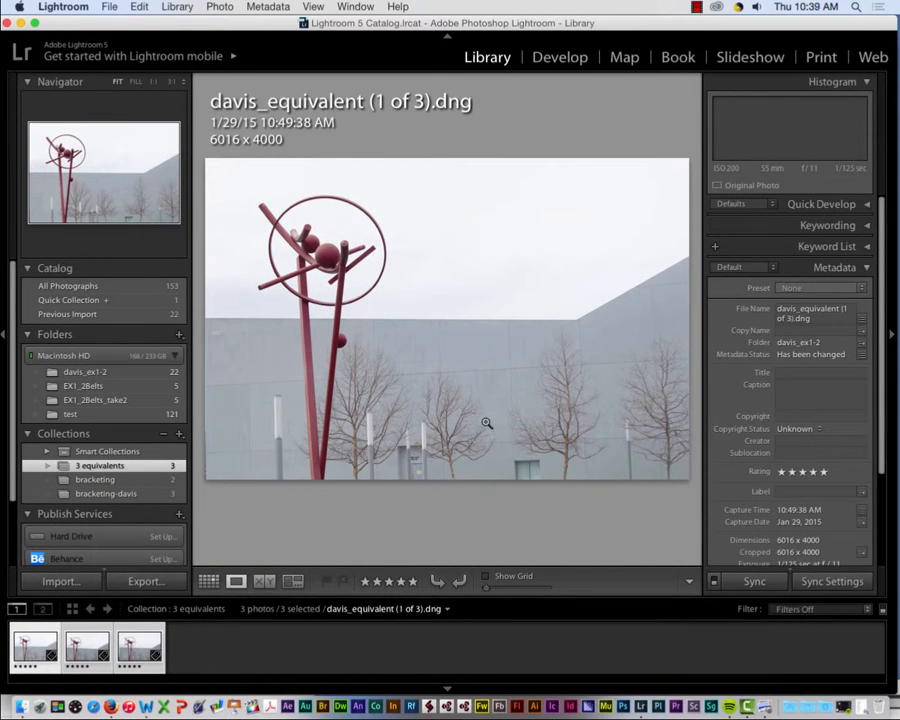